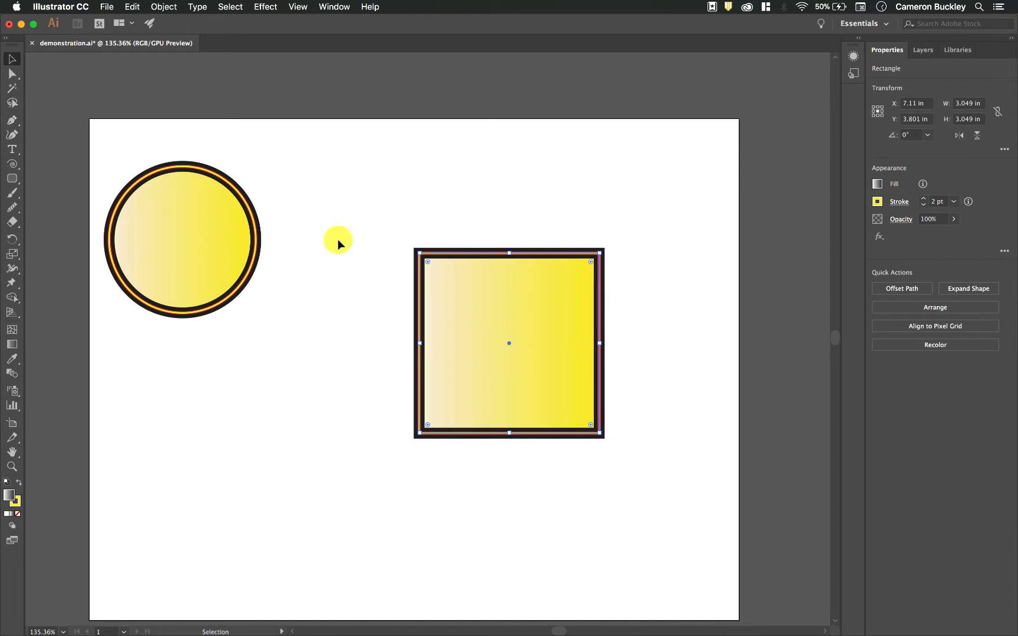
Open the Appearance panel to inspect the selected square's stroke, fill and opacity attributes
click(853, 73)
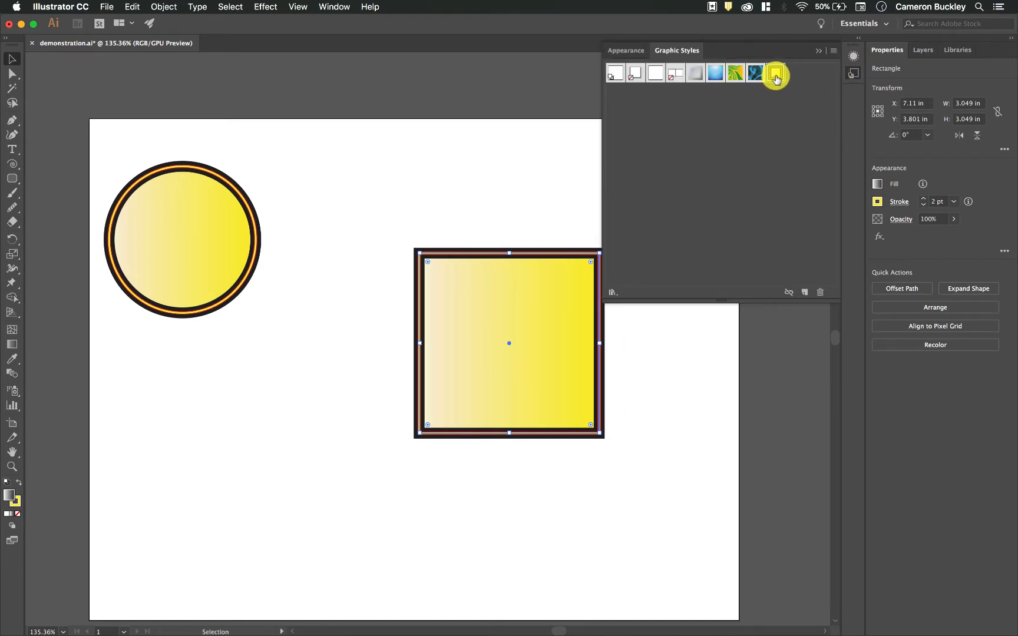
click(626, 50)
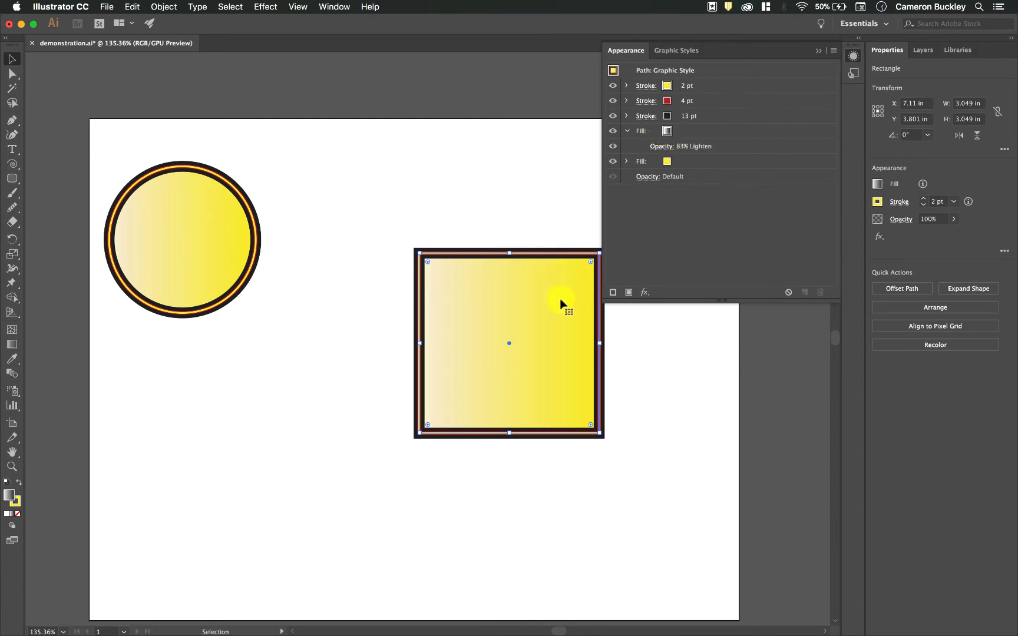
click(648, 295)
click(656, 289)
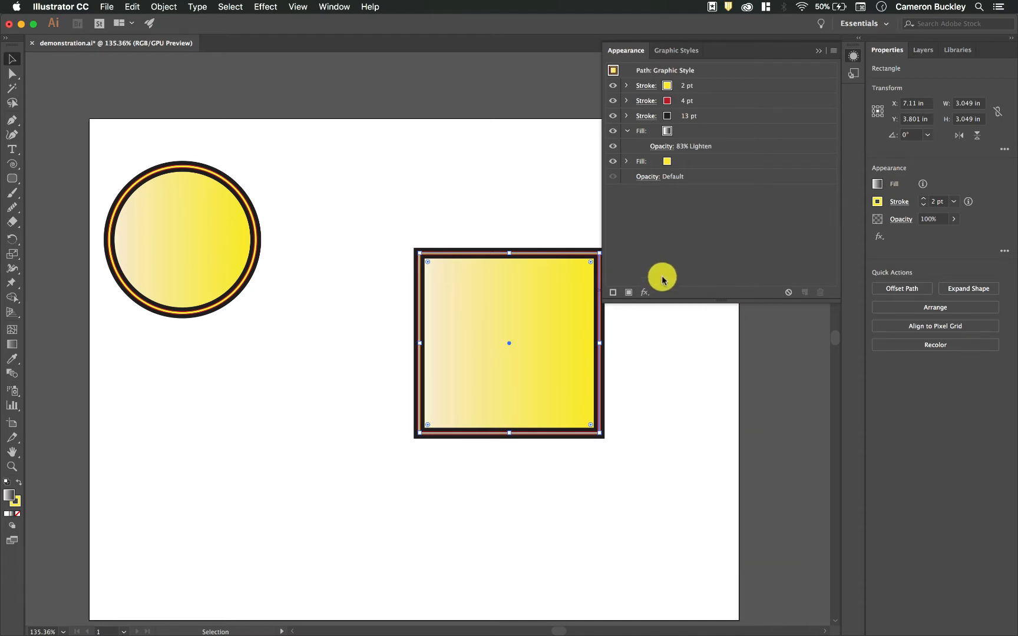
Move the square next to the circle and deselect it
drag(556, 307, 407, 230)
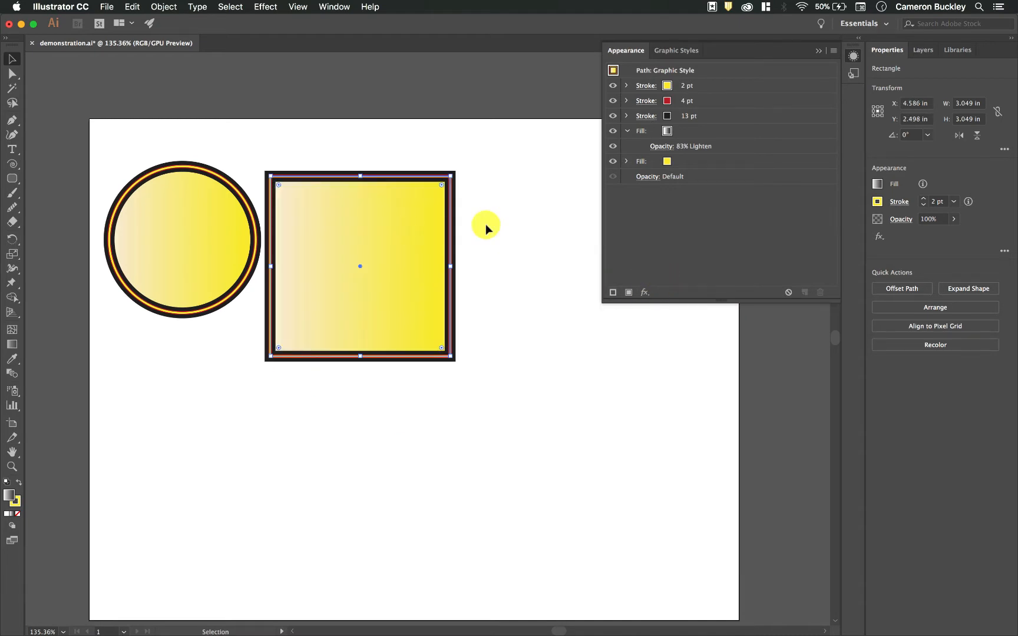
click(531, 272)
Draw a new rectangle about 2.67 × 2.37 in with the default white fill and black stroke
scroll(530, 298, down, 2)
drag(11, 180, 37, 178)
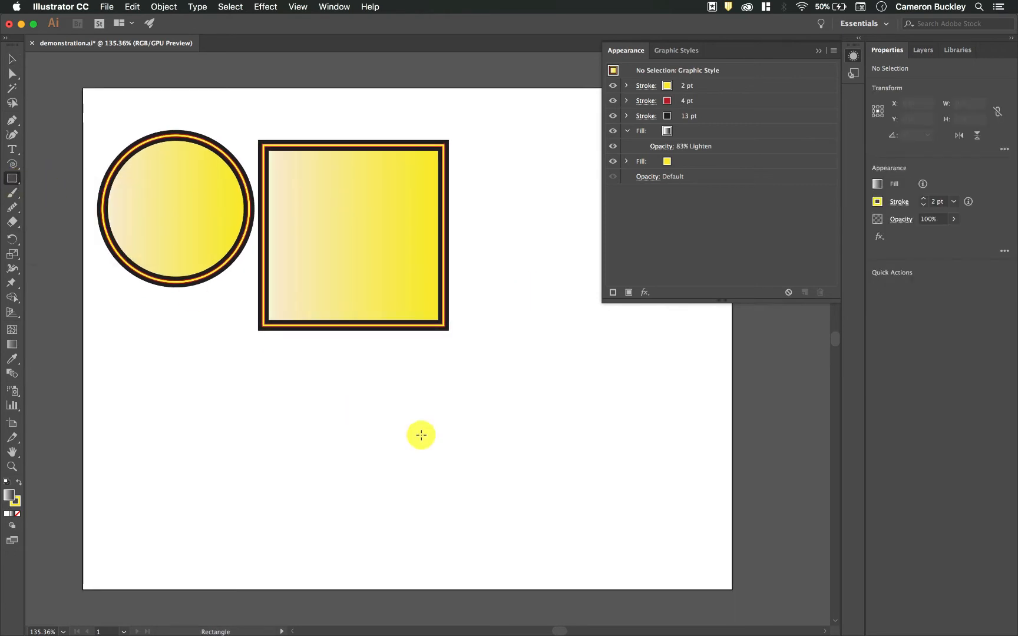
key(d)
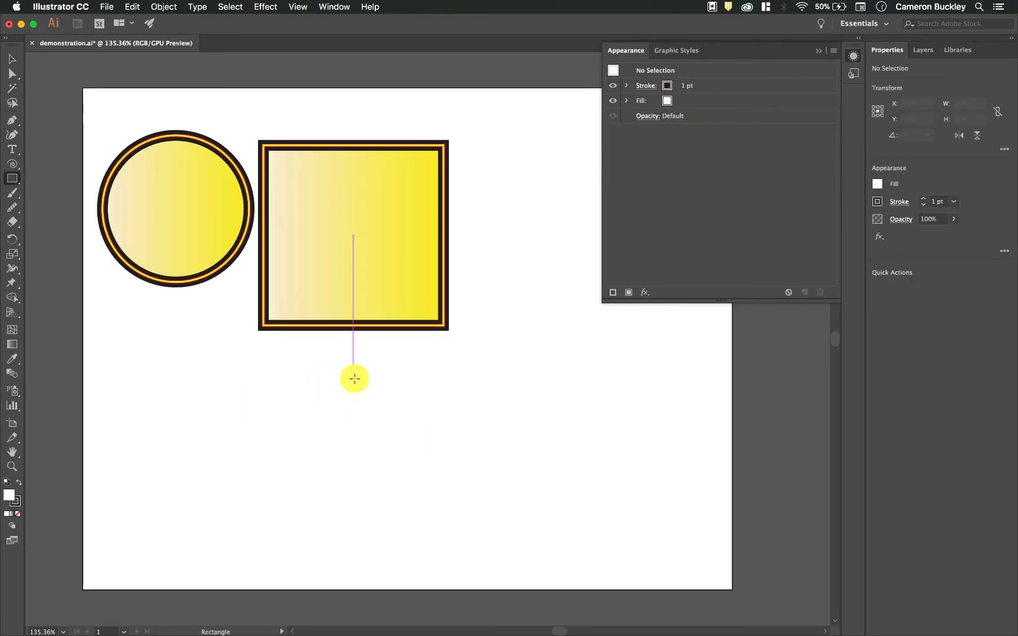
drag(380, 387, 538, 526)
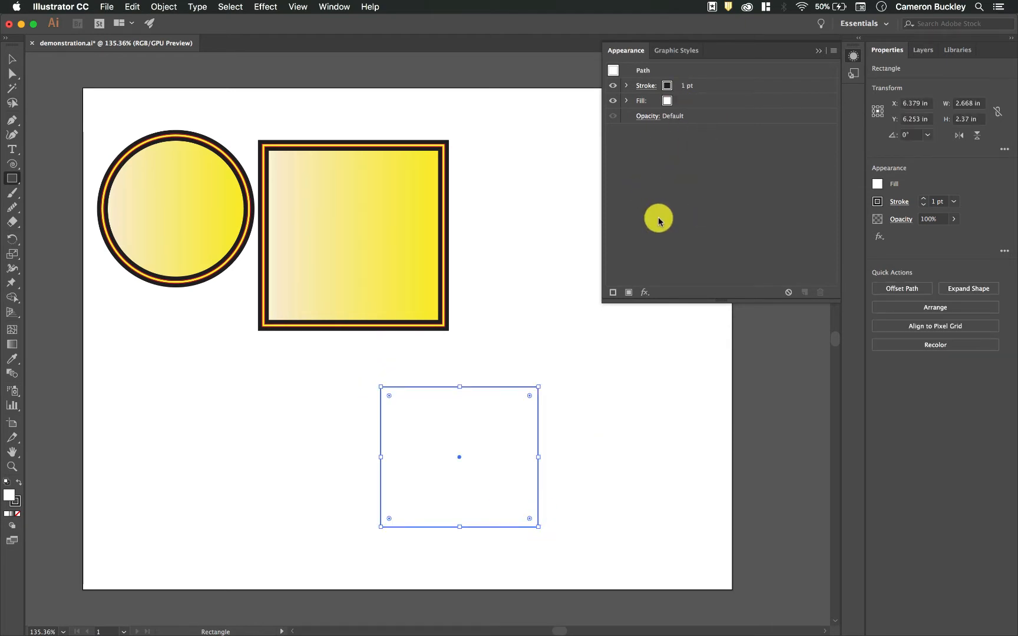
Set the new rectangle's stroke weight to 5 pt
key(v)
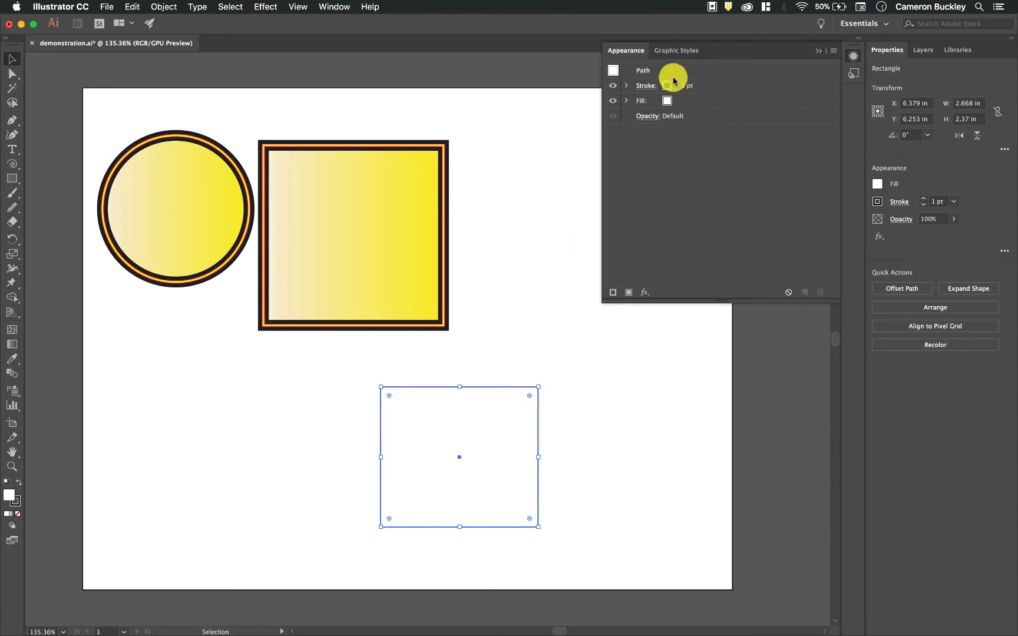
click(697, 90)
click(693, 83)
click(692, 83)
click(693, 83)
click(692, 83)
click(553, 349)
click(508, 392)
Open the Distort & Transform Transform effect for the rectangle and turn on preview
click(646, 292)
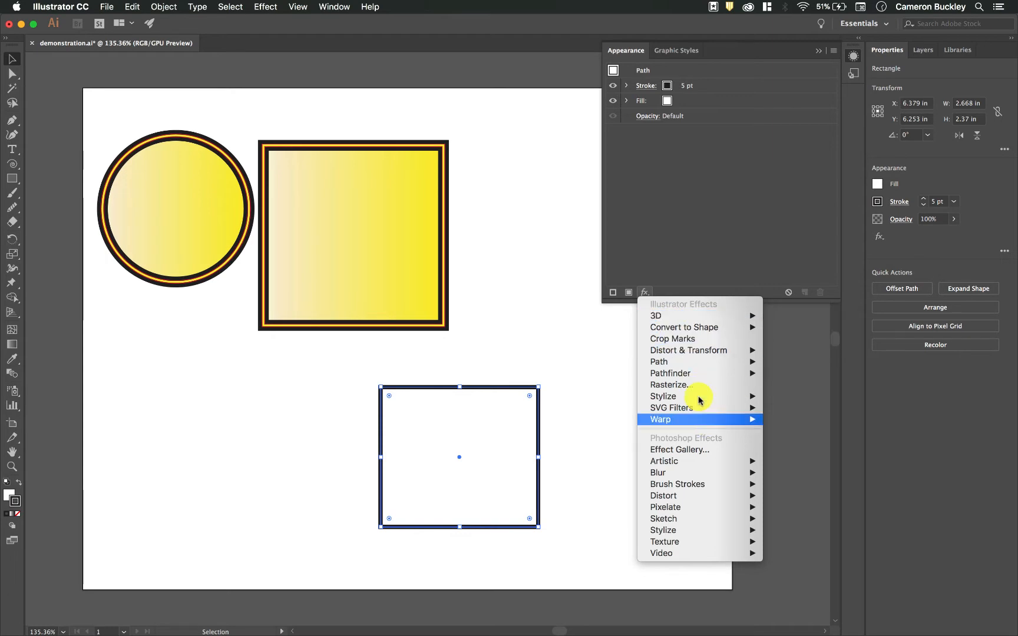
mouse_move(723, 418)
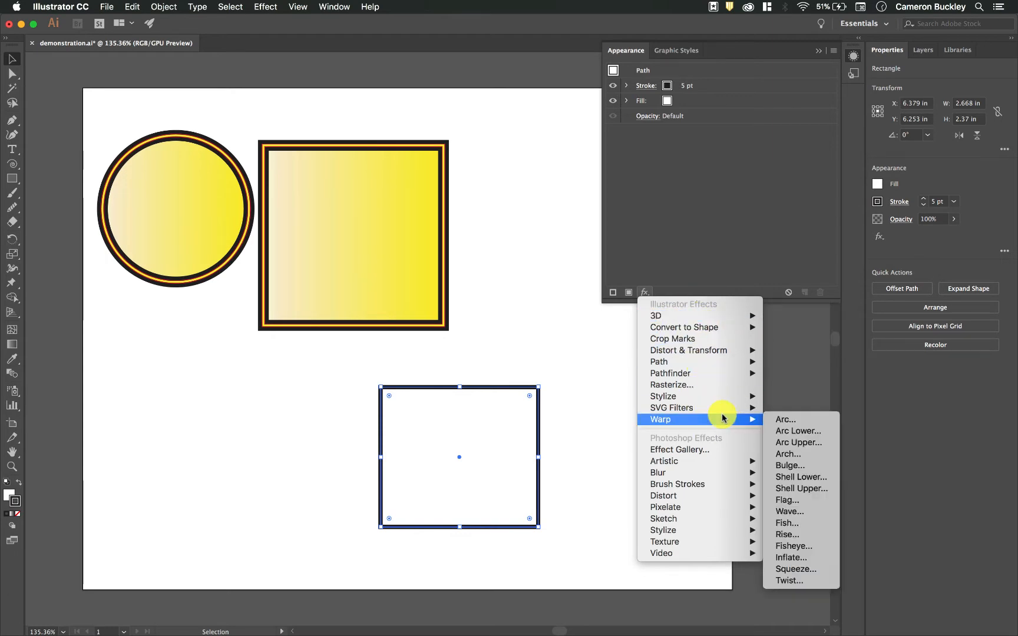
mouse_move(719, 395)
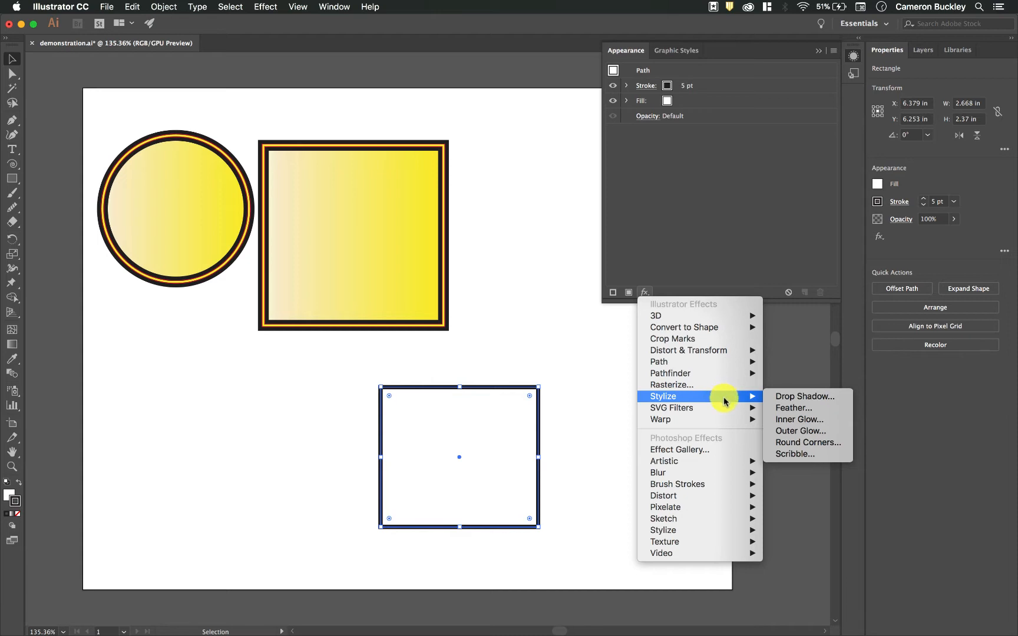
mouse_move(724, 355)
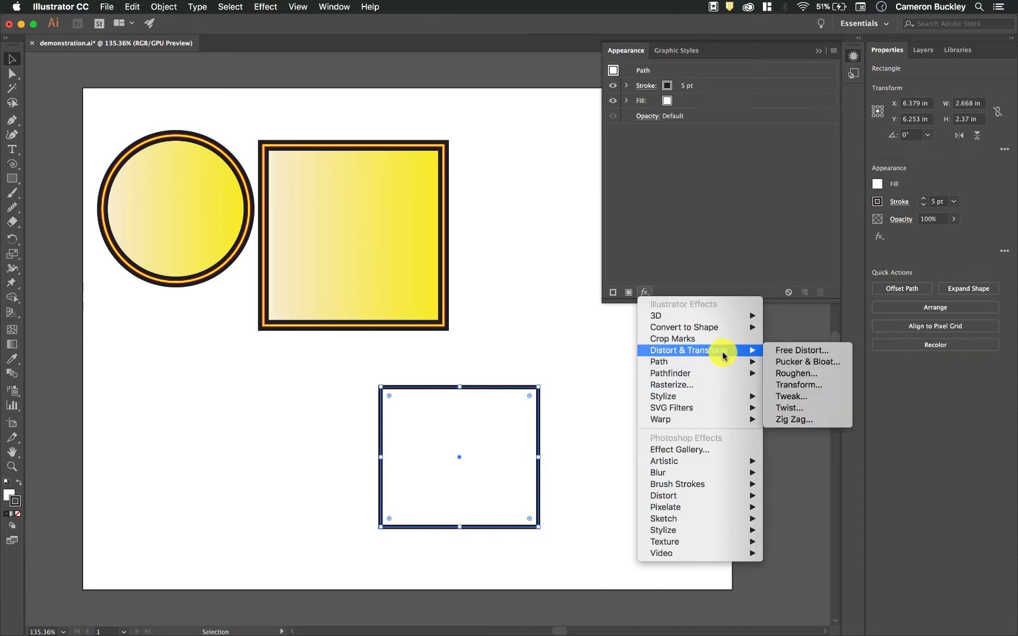
click(801, 385)
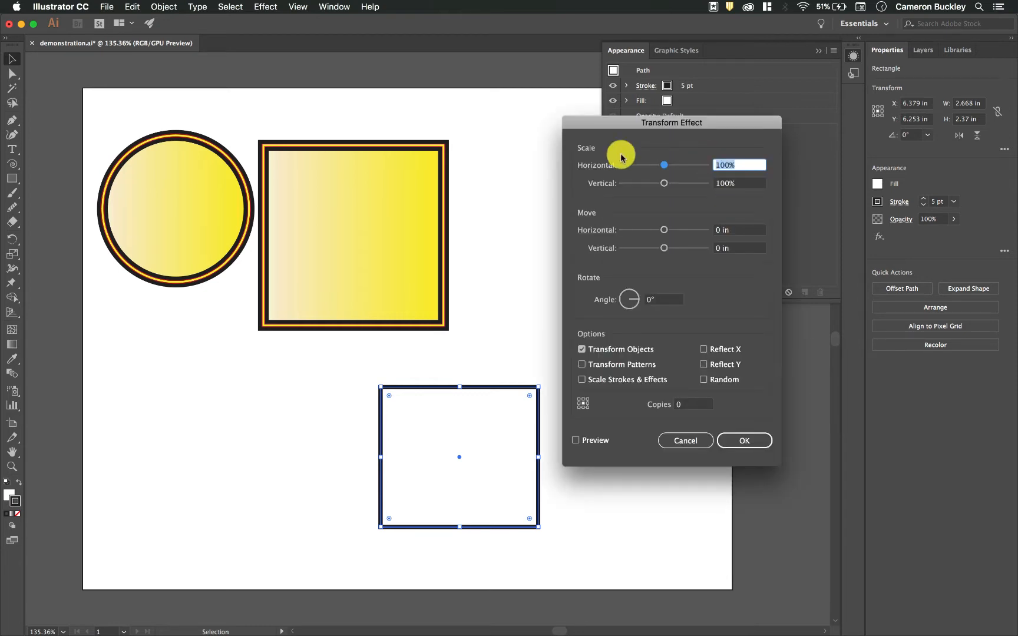
drag(697, 125, 263, 109)
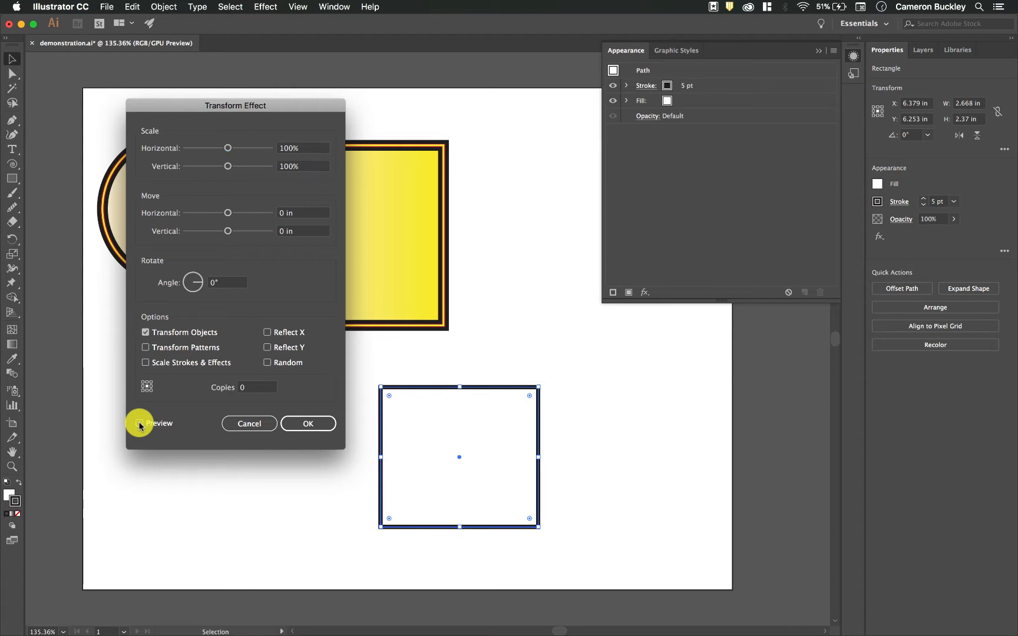
click(140, 423)
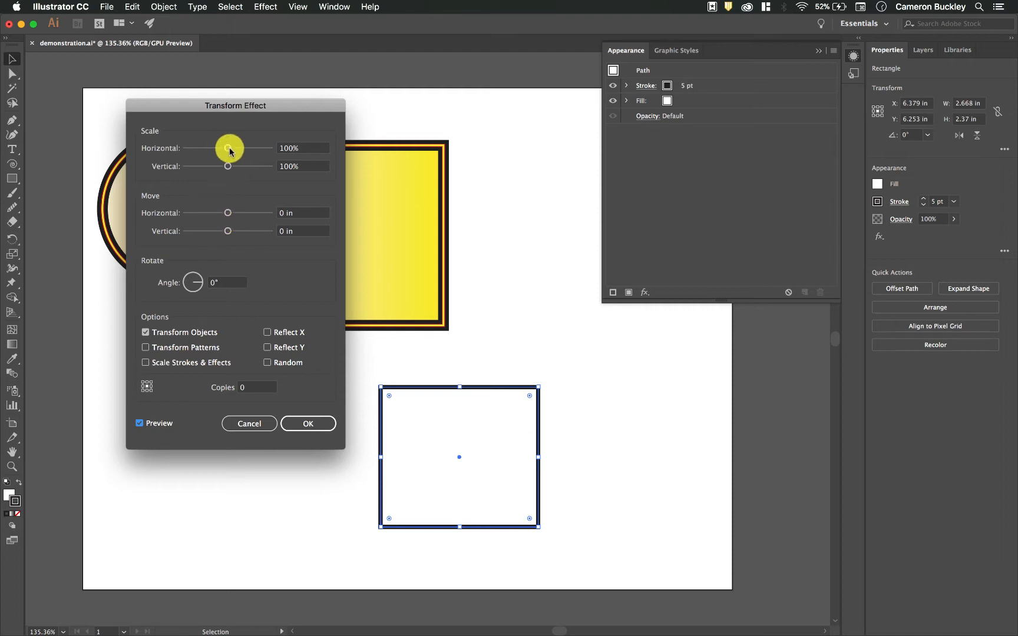
Set the Transform effect to 114% horizontal and 118% vertical scale, 0.3333 in horizontal move, 31° rotation, and apply it
drag(235, 150, 237, 169)
drag(229, 213, 238, 212)
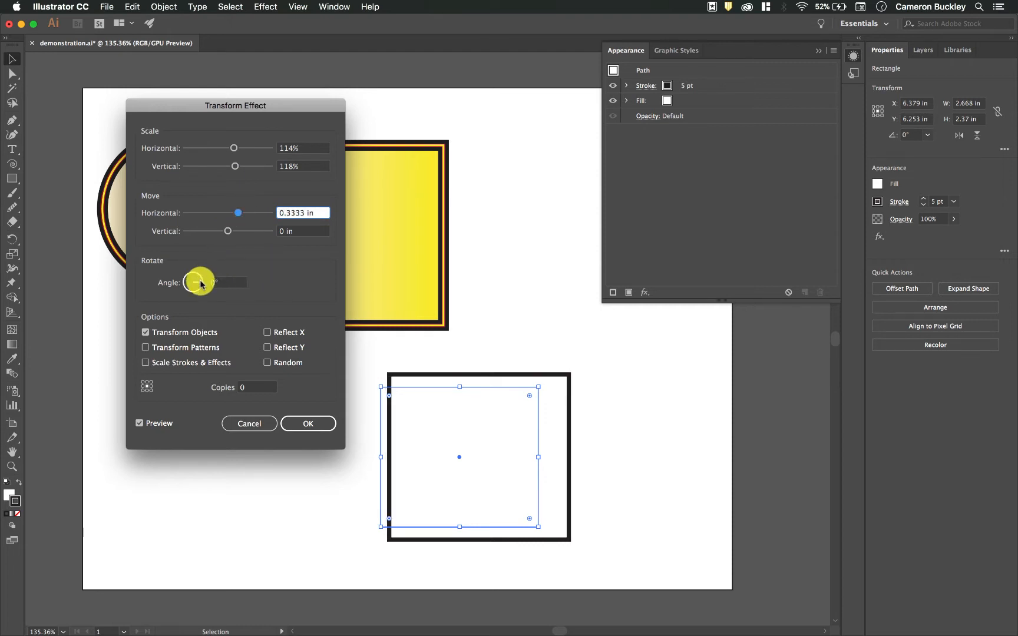
drag(200, 284, 200, 278)
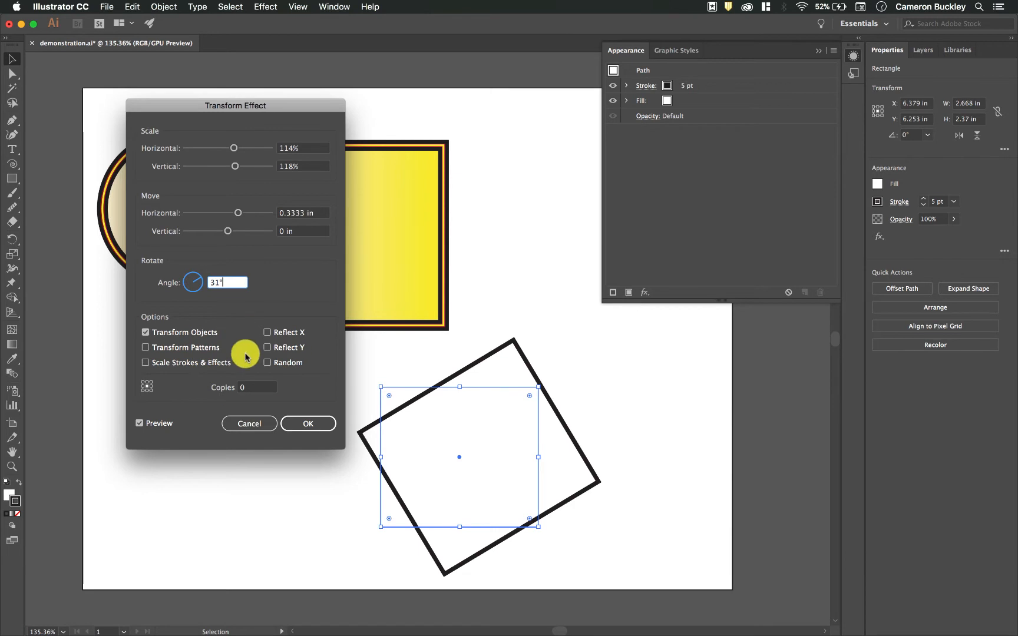
click(277, 346)
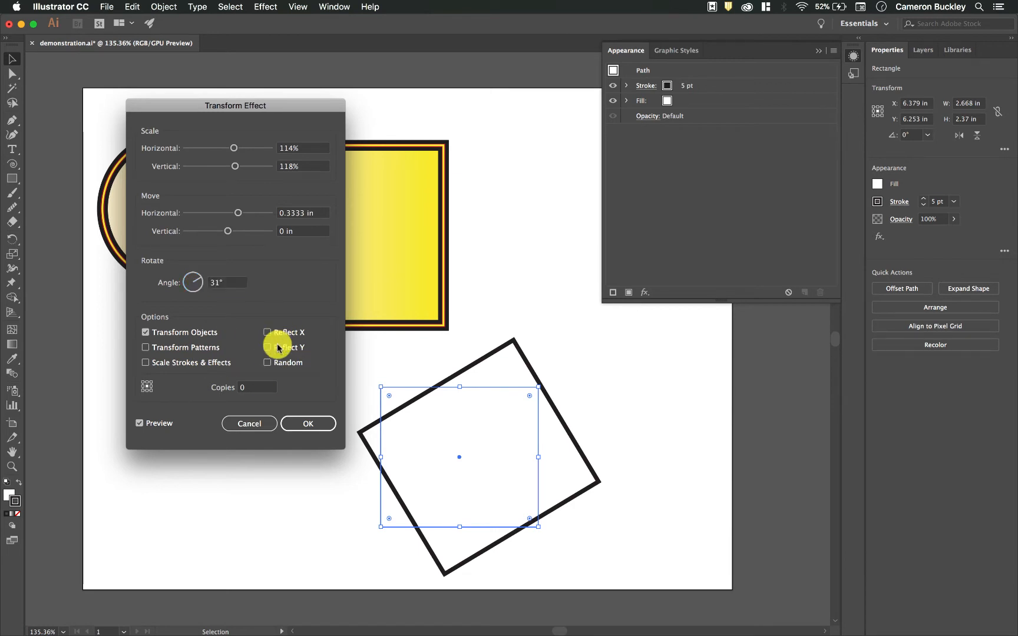
click(279, 363)
click(280, 365)
click(281, 365)
click(281, 365)
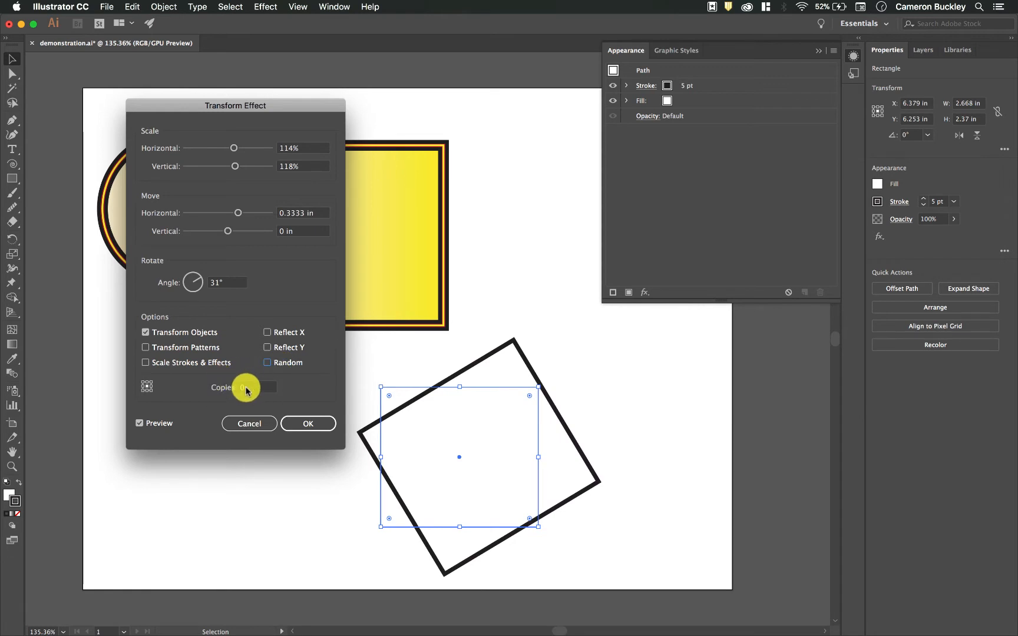
click(308, 423)
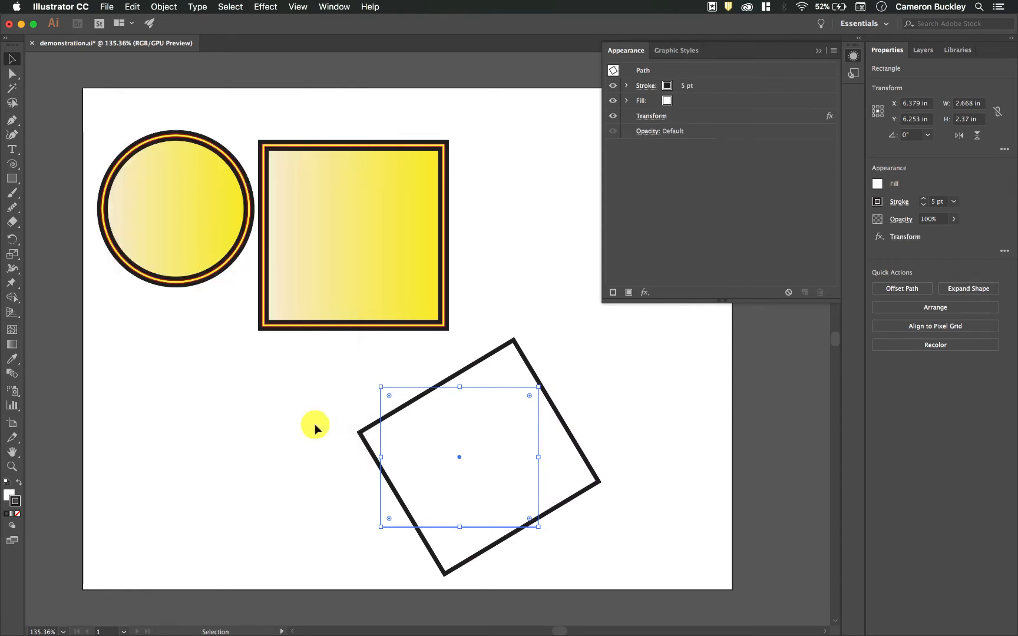
Reselect the rectangle and reopen its Transform effect from its appearance attributes
click(581, 156)
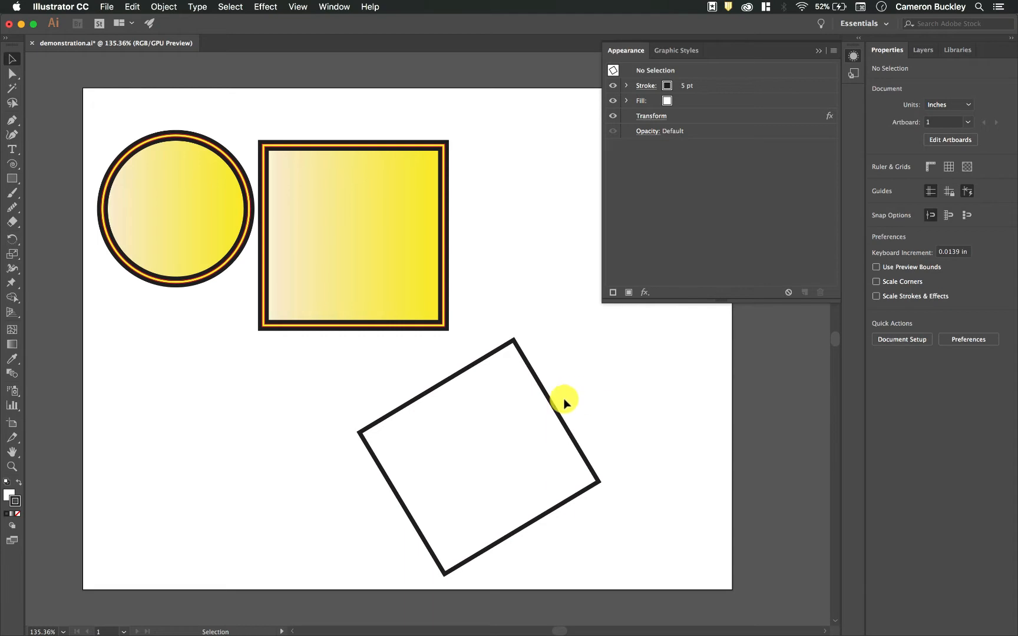
click(533, 402)
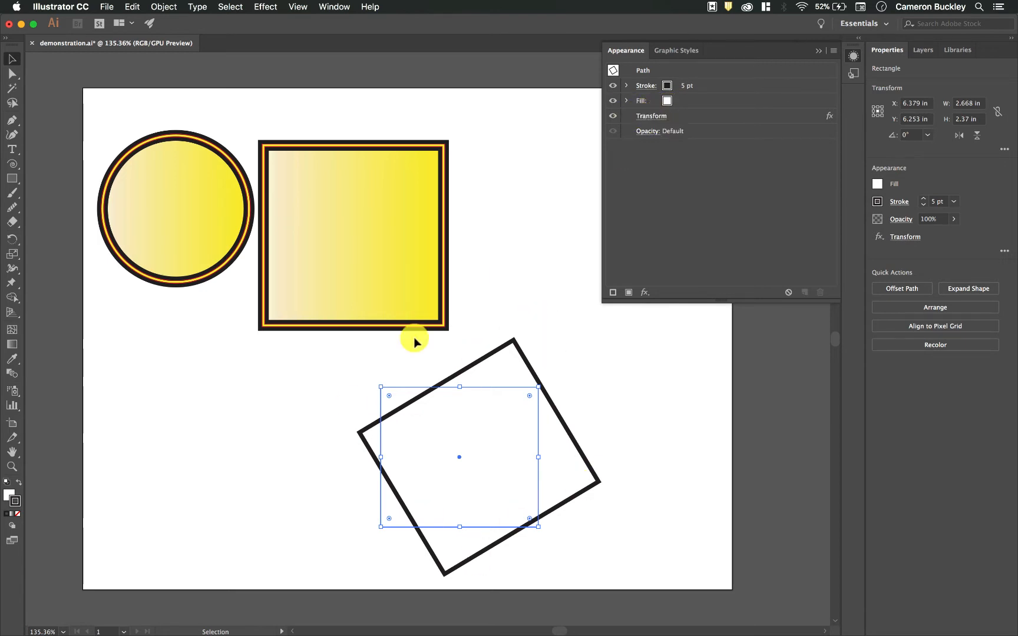
click(651, 116)
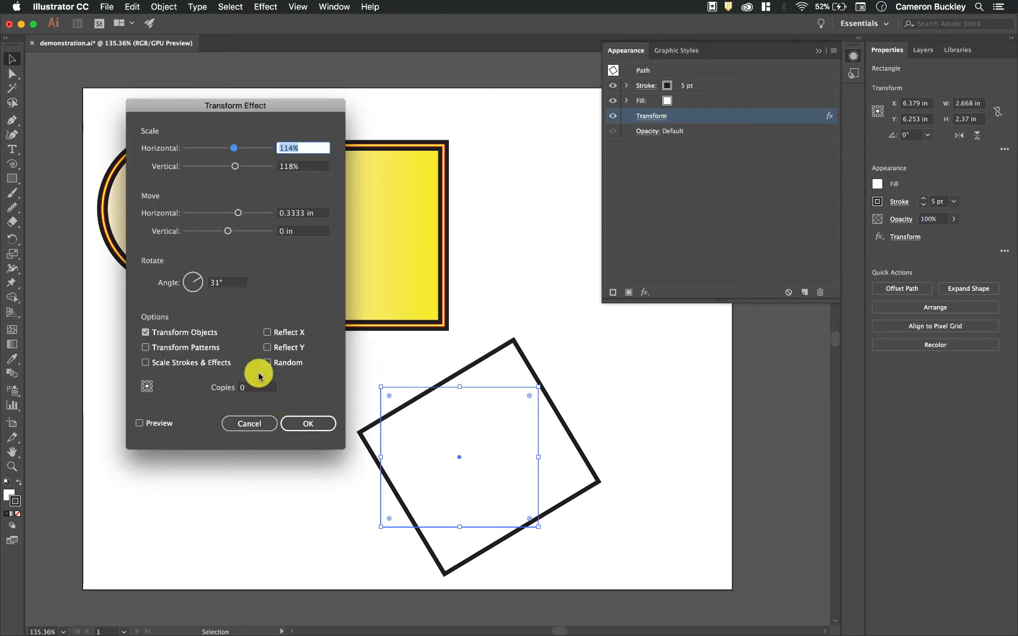
Preview the Transform effect with 5, then 1, then 2 copies
click(242, 387)
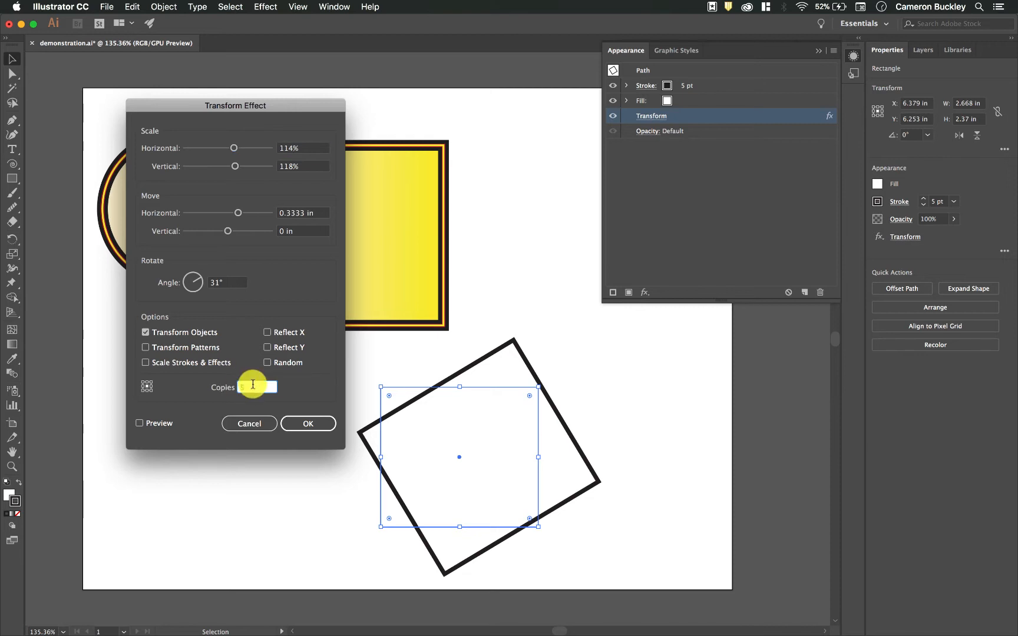
click(228, 283)
click(140, 423)
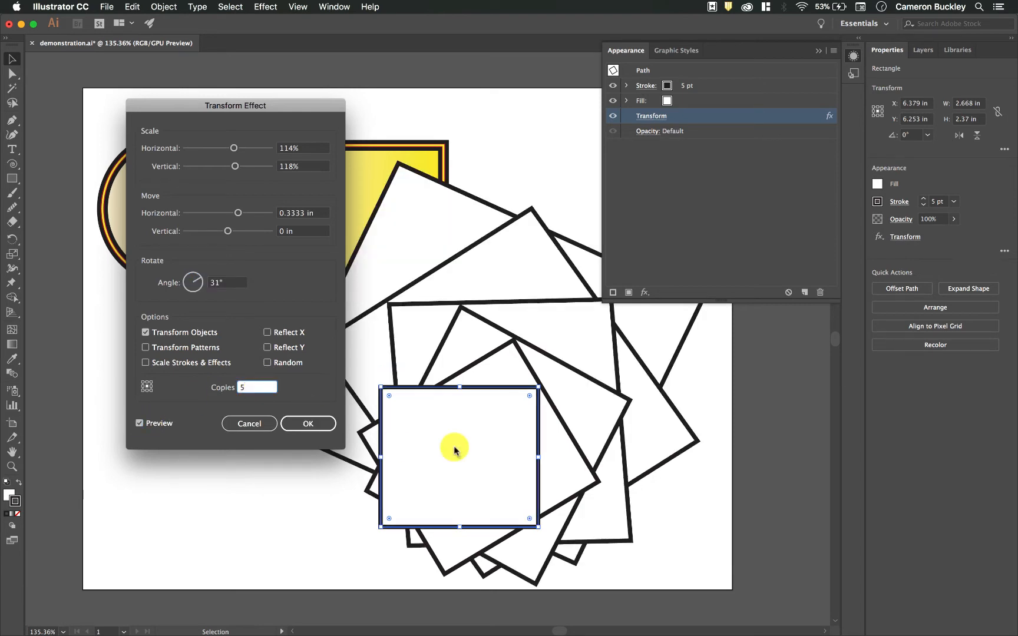
double_click(255, 388)
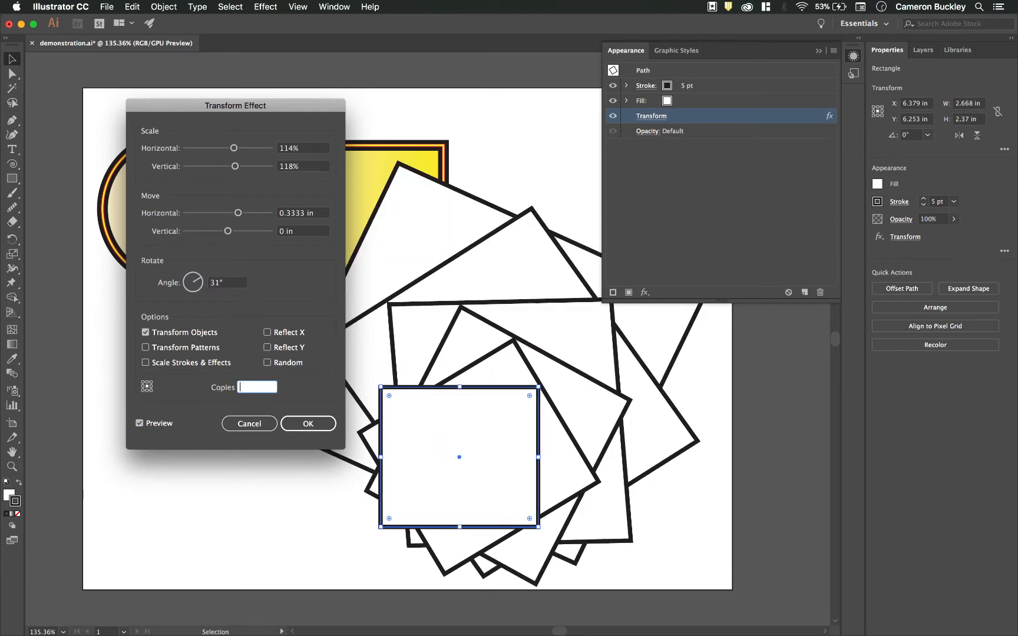
text(1)
key(Tab)
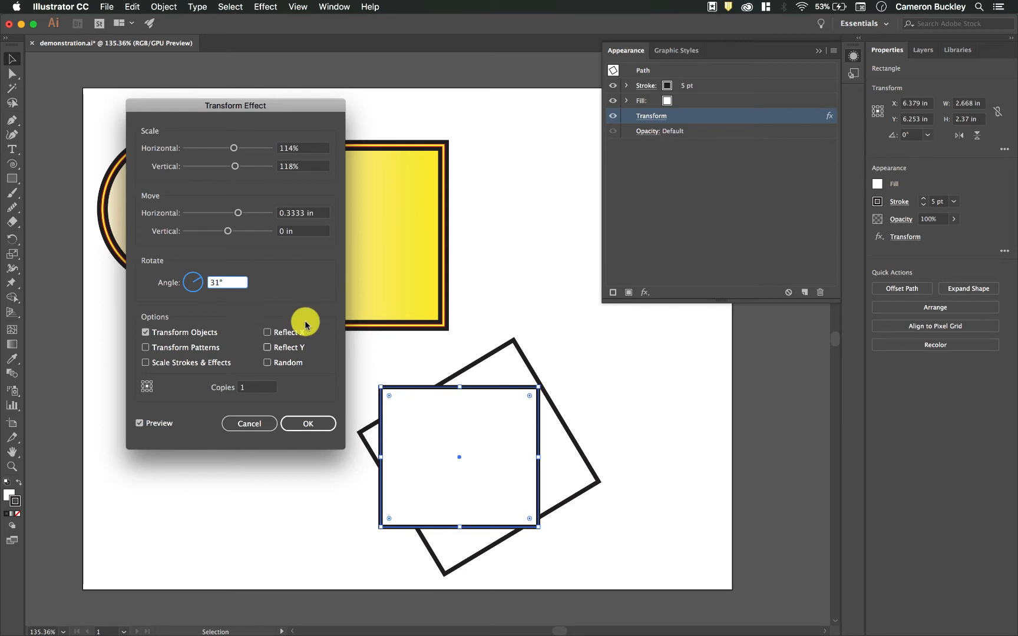
click(262, 389)
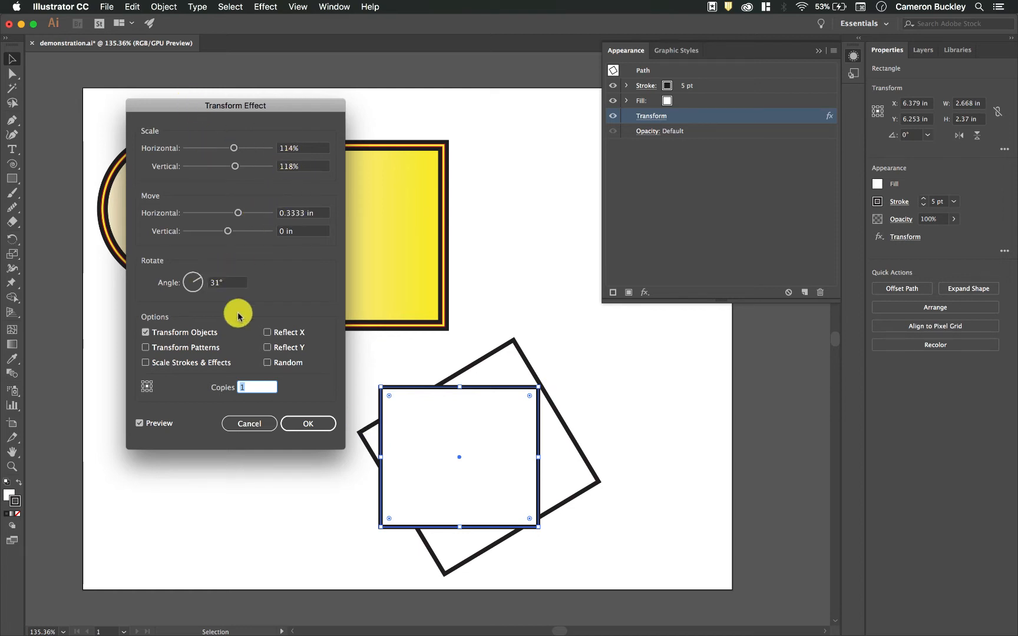
text(2)
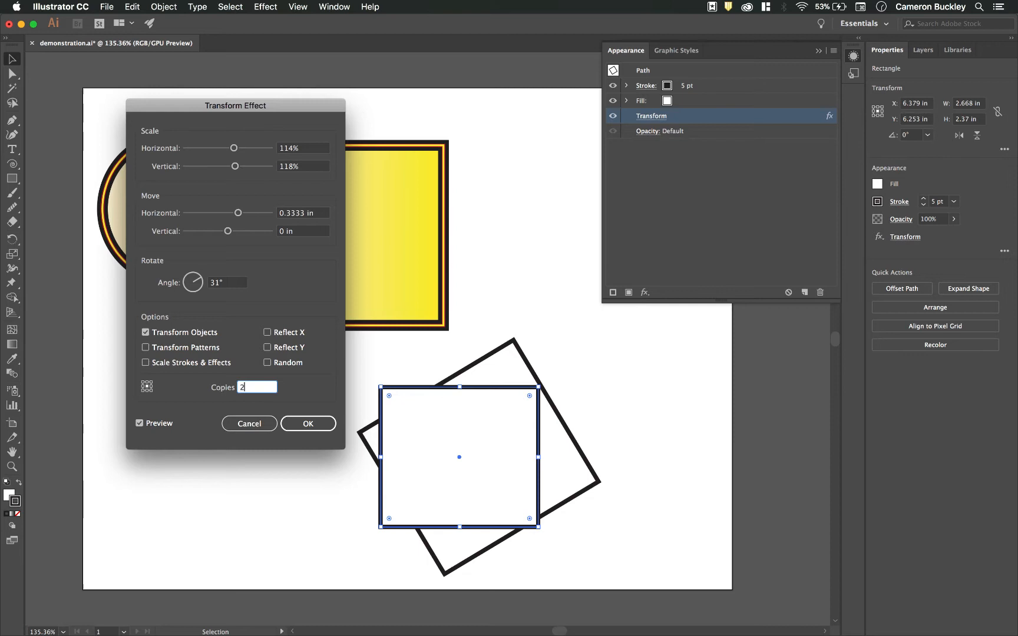
click(236, 283)
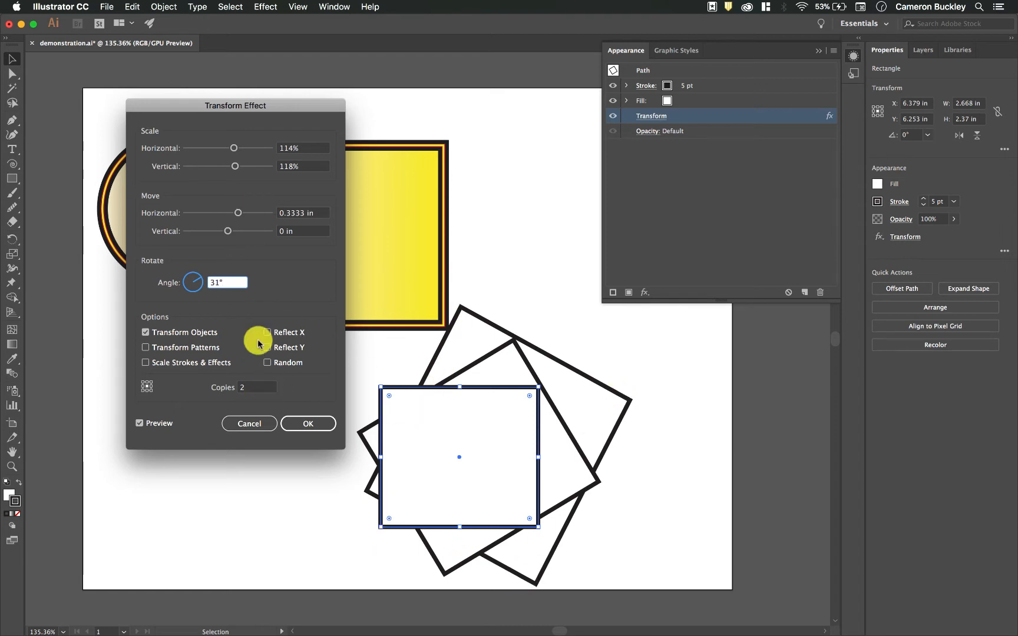
Set the Transform effect's copies to 4 and apply it
click(252, 387)
click(238, 284)
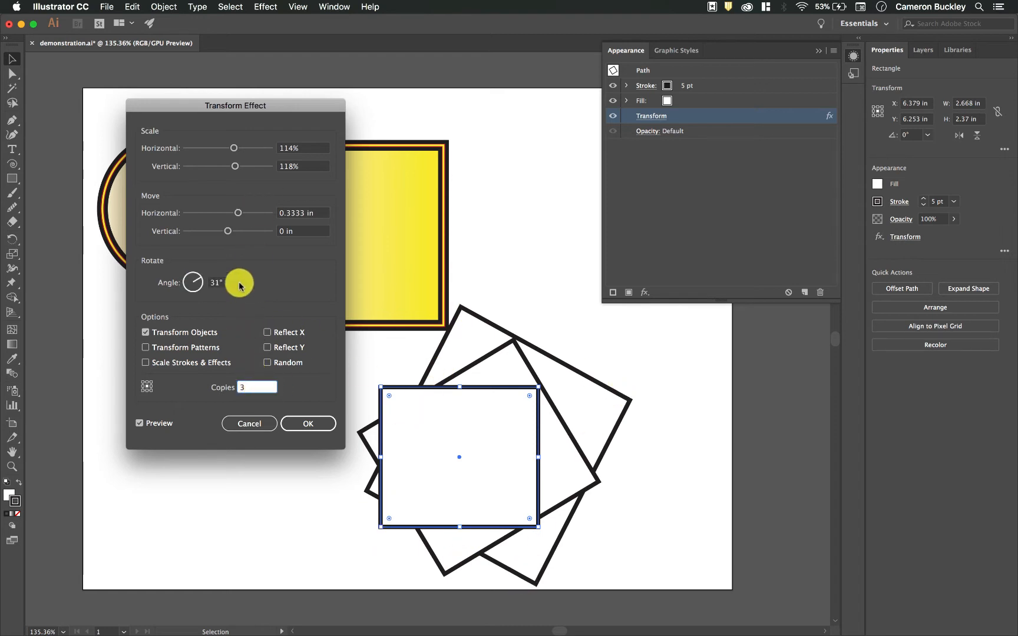
click(262, 389)
text(4)
click(239, 283)
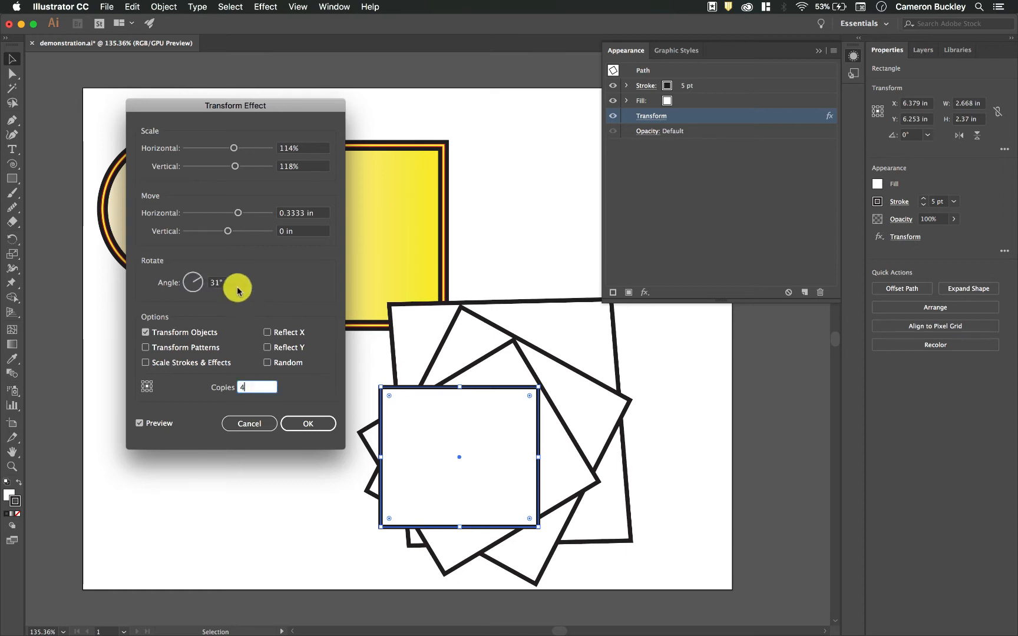
click(308, 423)
Move the transformed rectangle and its copies further left on the artboard
click(675, 405)
drag(484, 394, 291, 364)
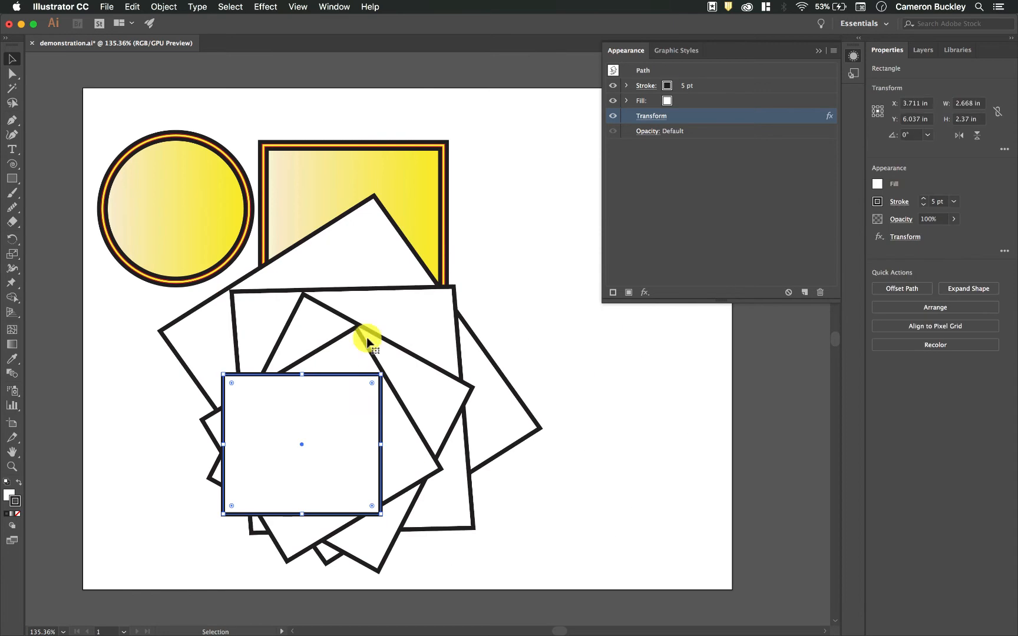
Round the rectangle's corners fully into a tall pill shape and reposition it
drag(357, 375, 454, 356)
click(636, 479)
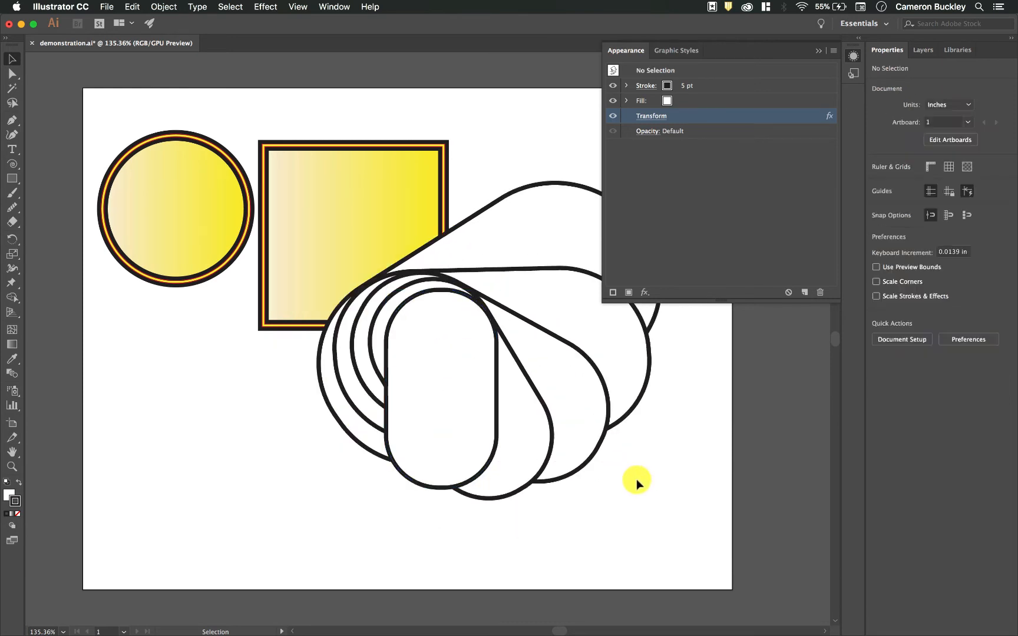
drag(453, 297, 372, 389)
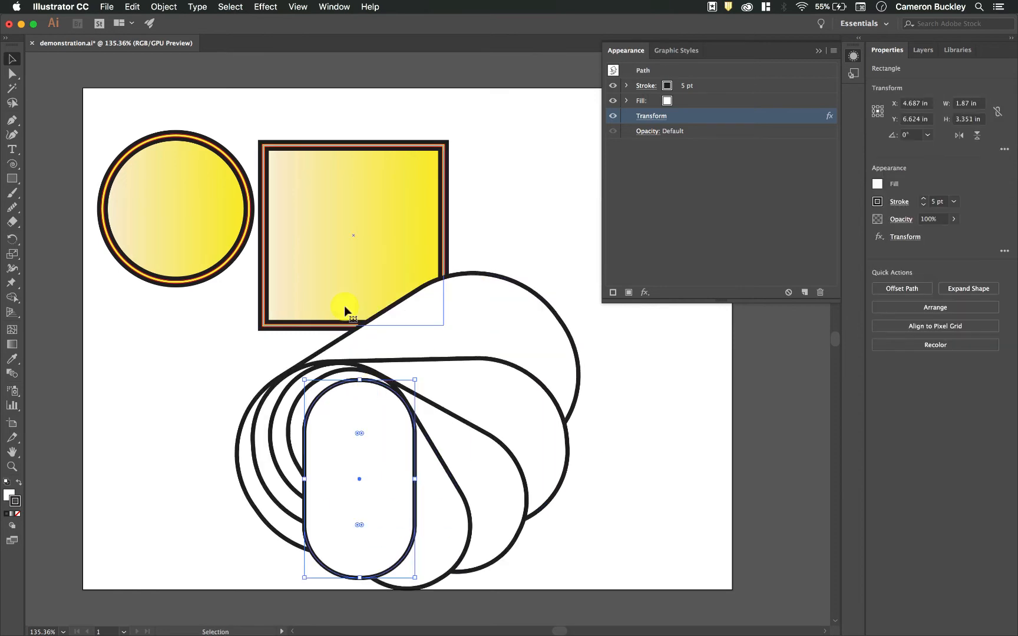
Reshape the pill into a rounded rectangle about 3 in wide and tall with smaller corners, and move it up-left
drag(359, 379, 591, 377)
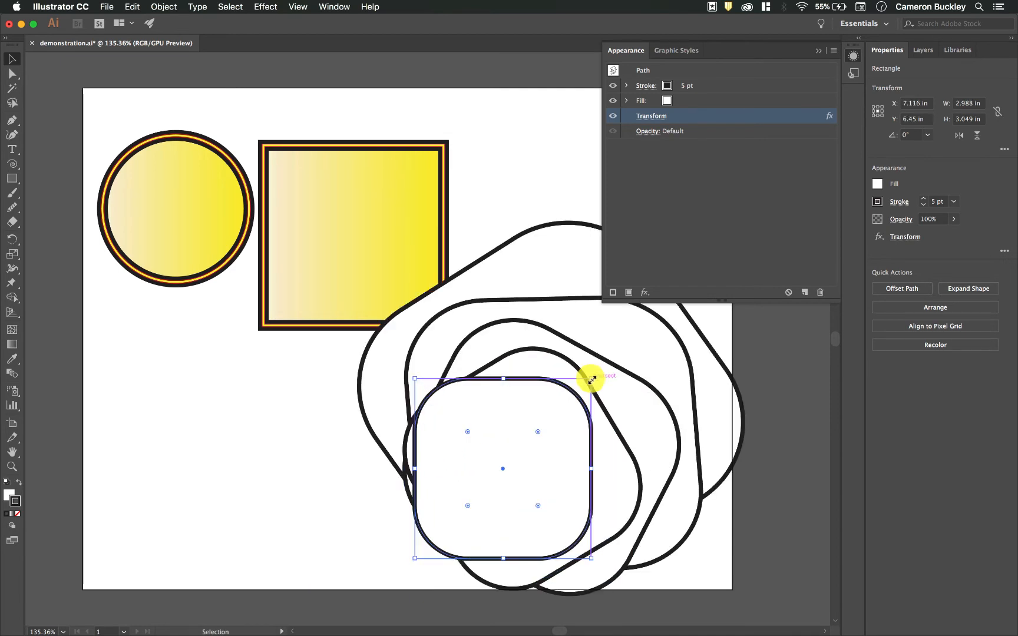
drag(537, 431, 572, 406)
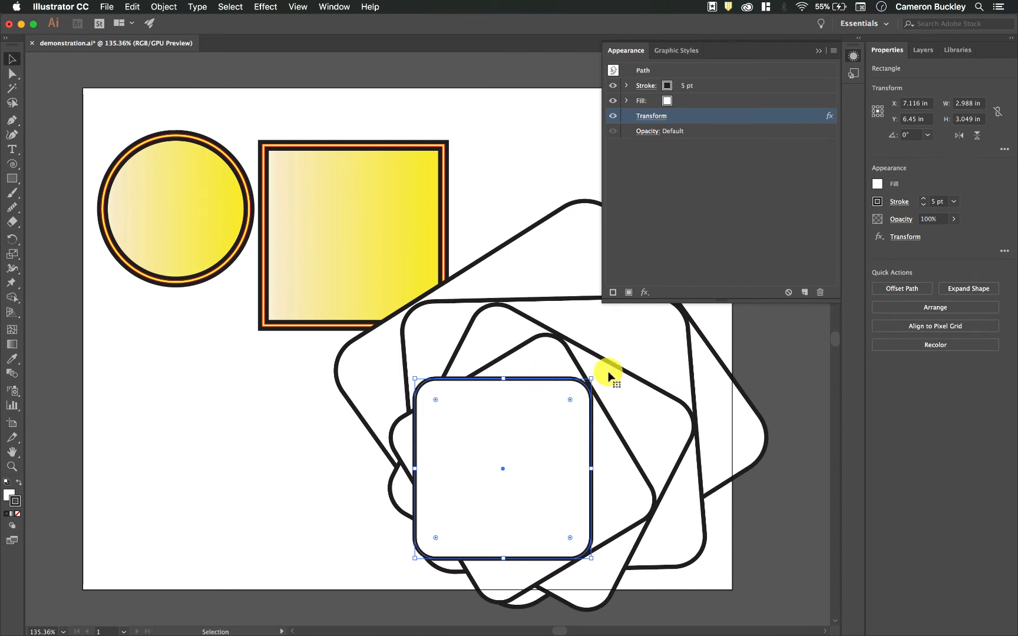
drag(586, 404, 546, 370)
click(743, 496)
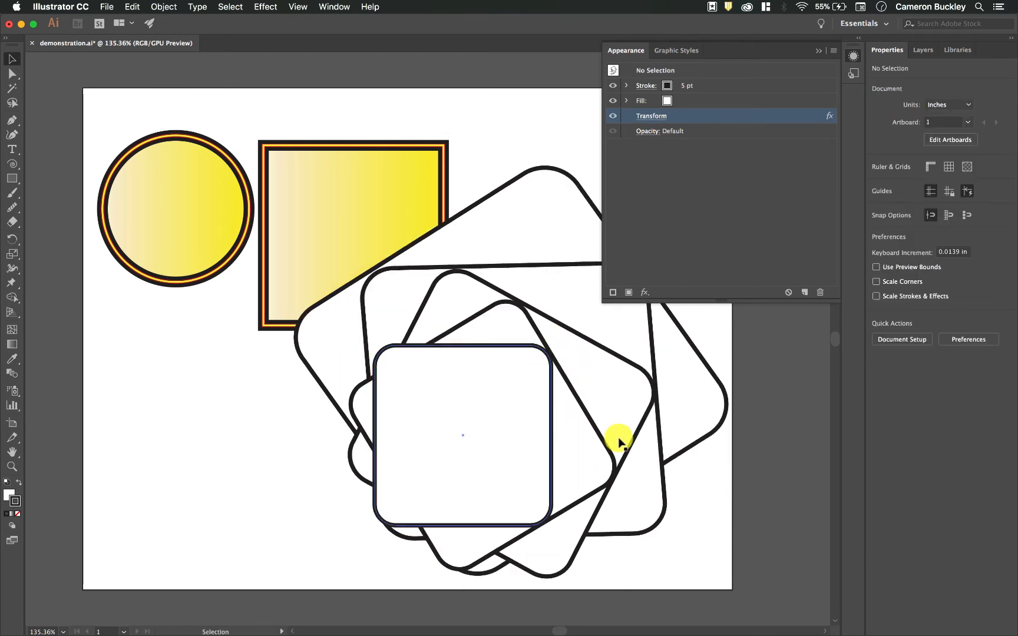
Give the rectangle a yellow fill from the swatches
scroll(618, 438, right, 5)
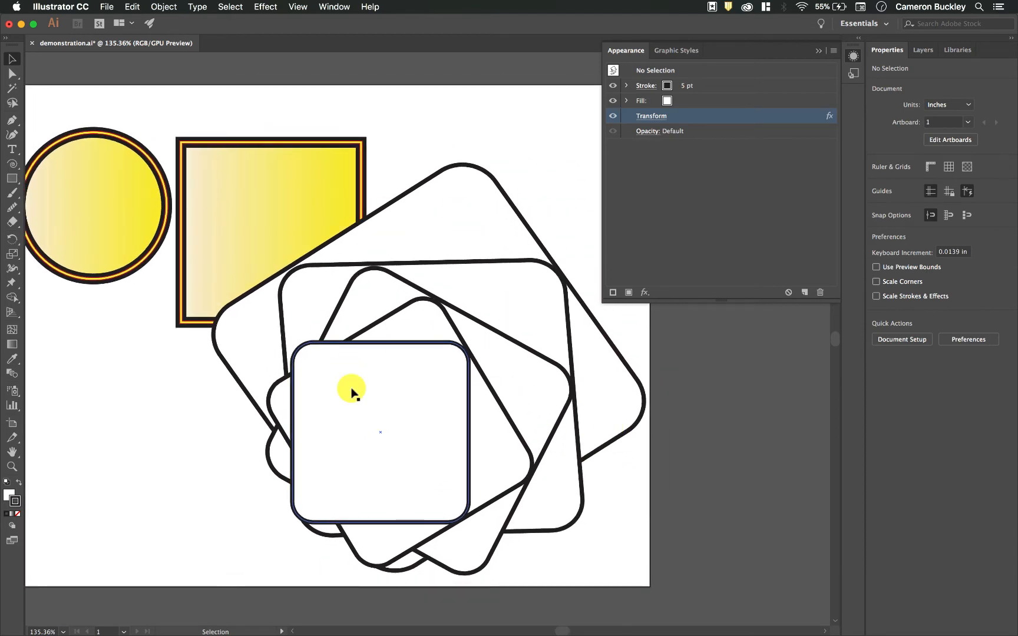
click(342, 349)
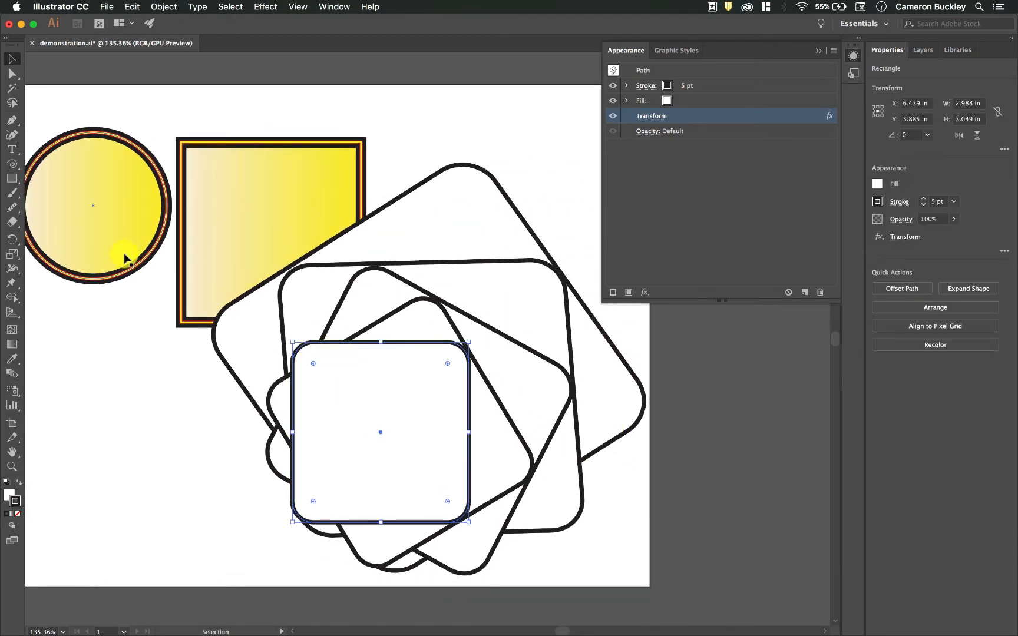
click(628, 101)
click(667, 99)
click(667, 101)
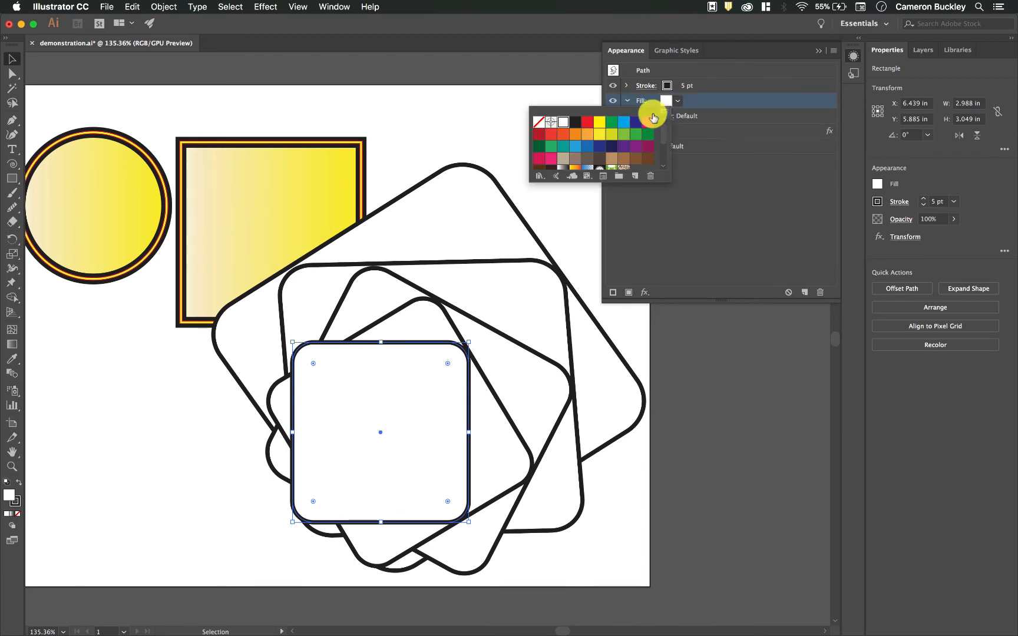
click(596, 131)
click(737, 228)
click(542, 223)
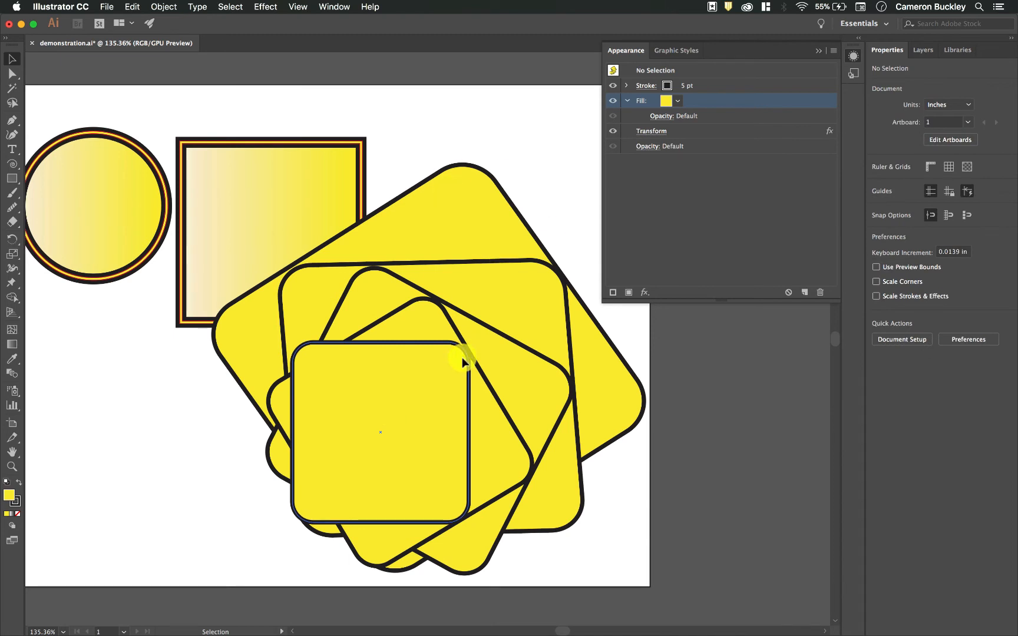
Turn the rectangle's 5 pt stroke into a dashed line
click(461, 357)
click(646, 87)
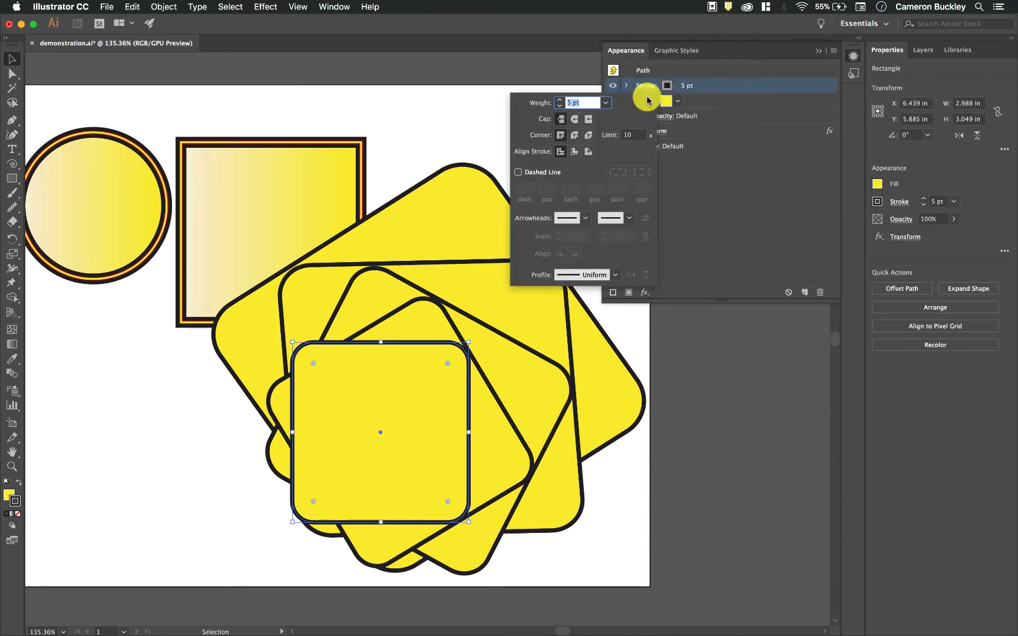
click(527, 172)
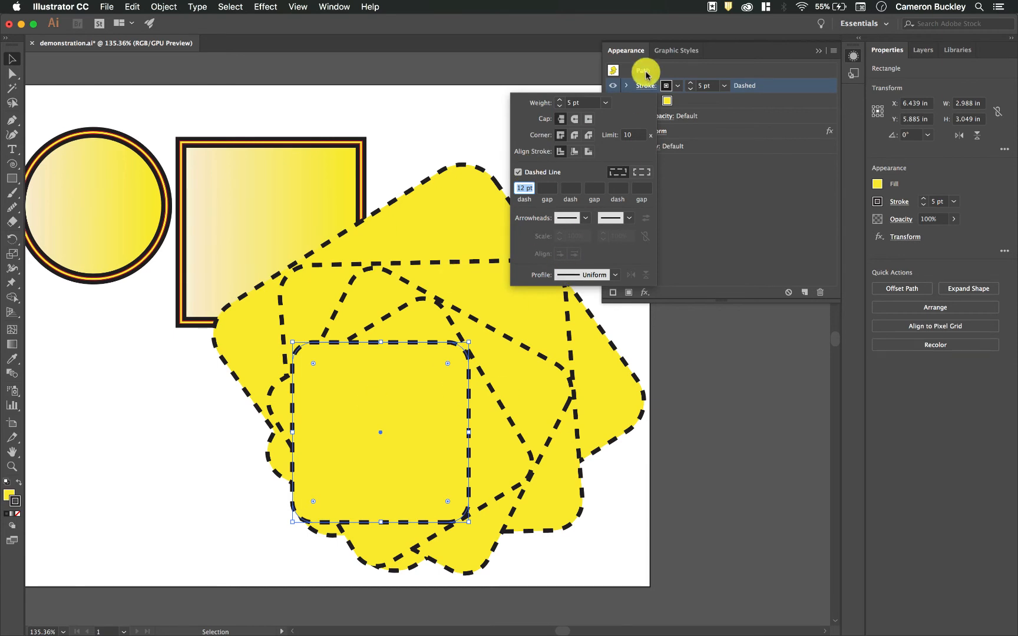
click(715, 156)
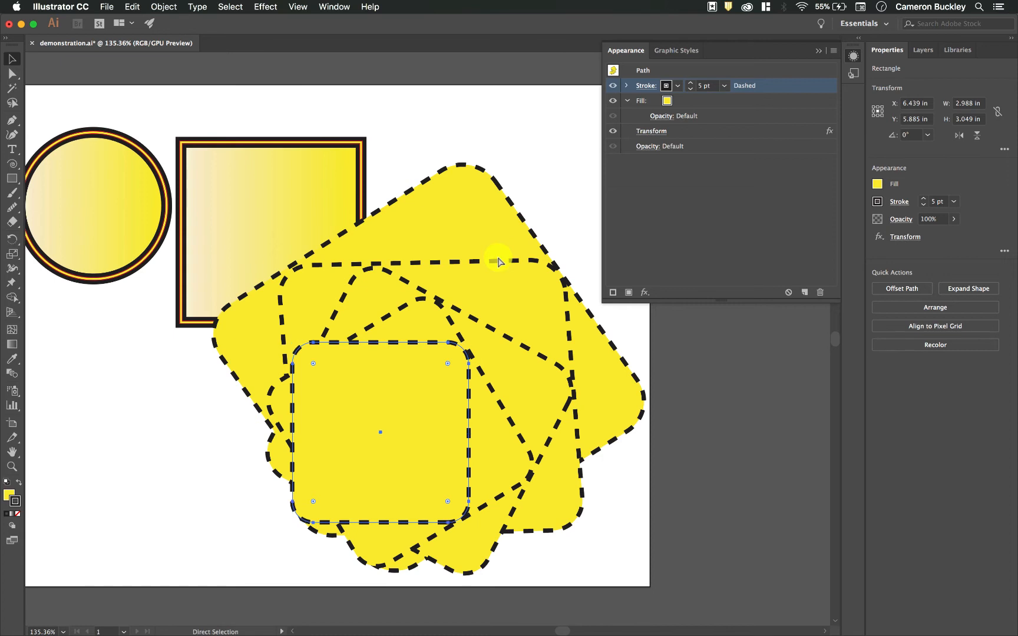
Preview the artwork in outline mode and reopen the Transform effect settings without changing them
key(super+y)
key(v)
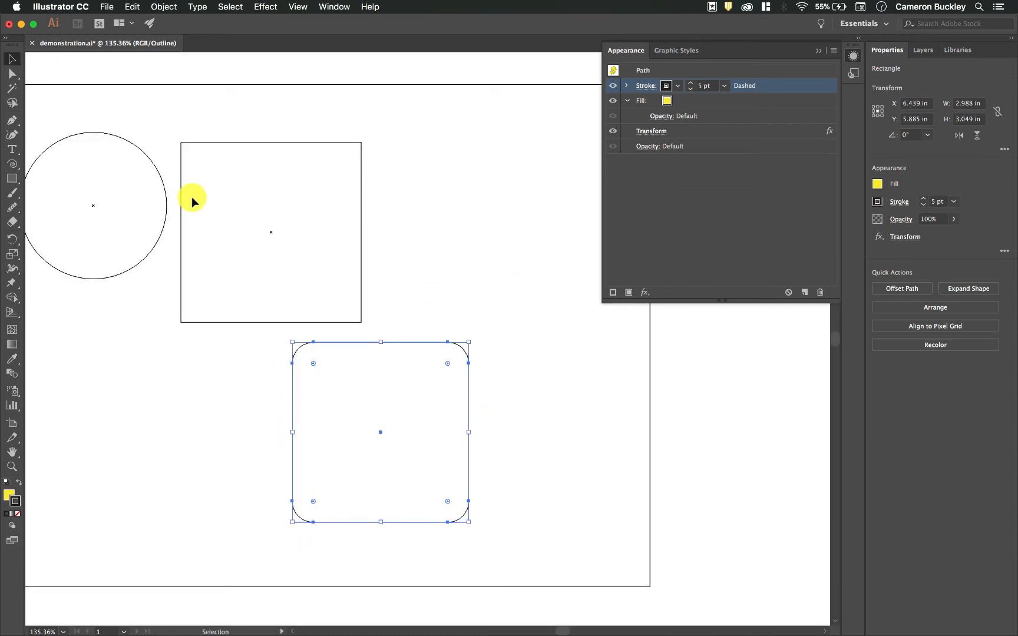
key(super+y)
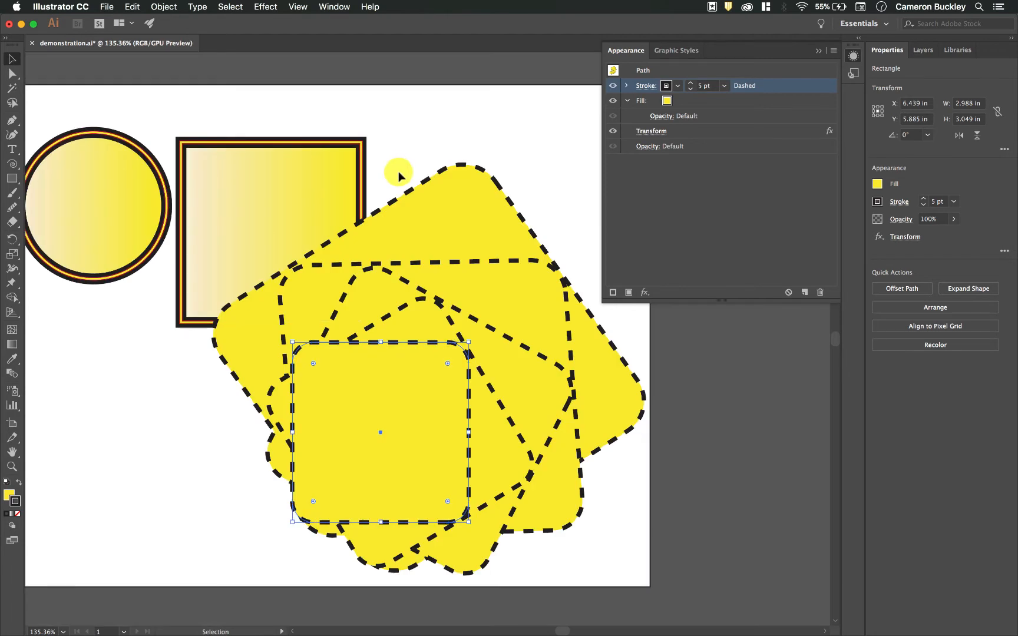
click(519, 168)
click(474, 366)
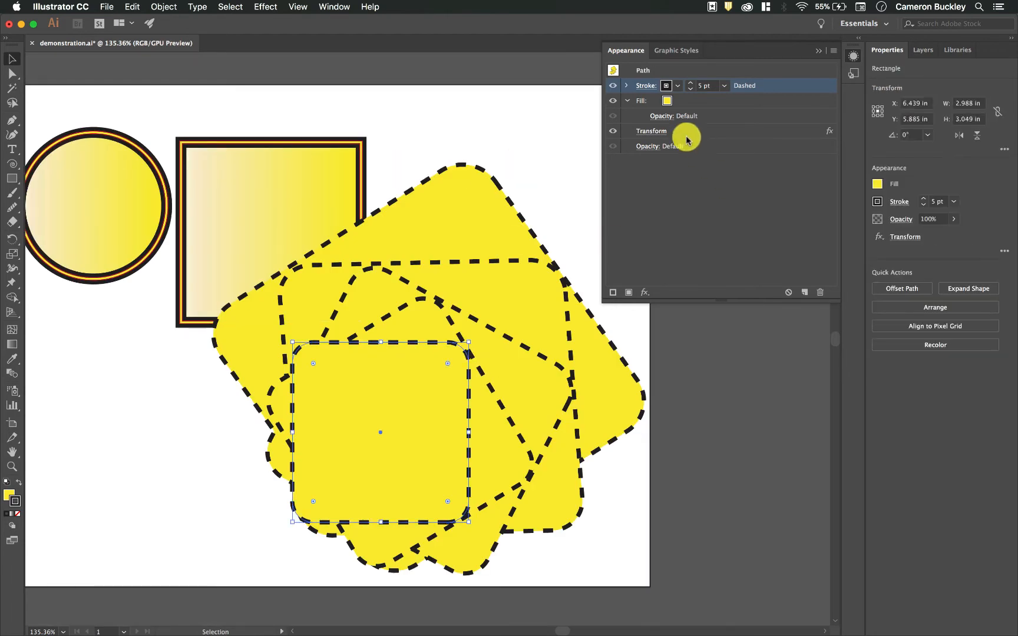
click(662, 134)
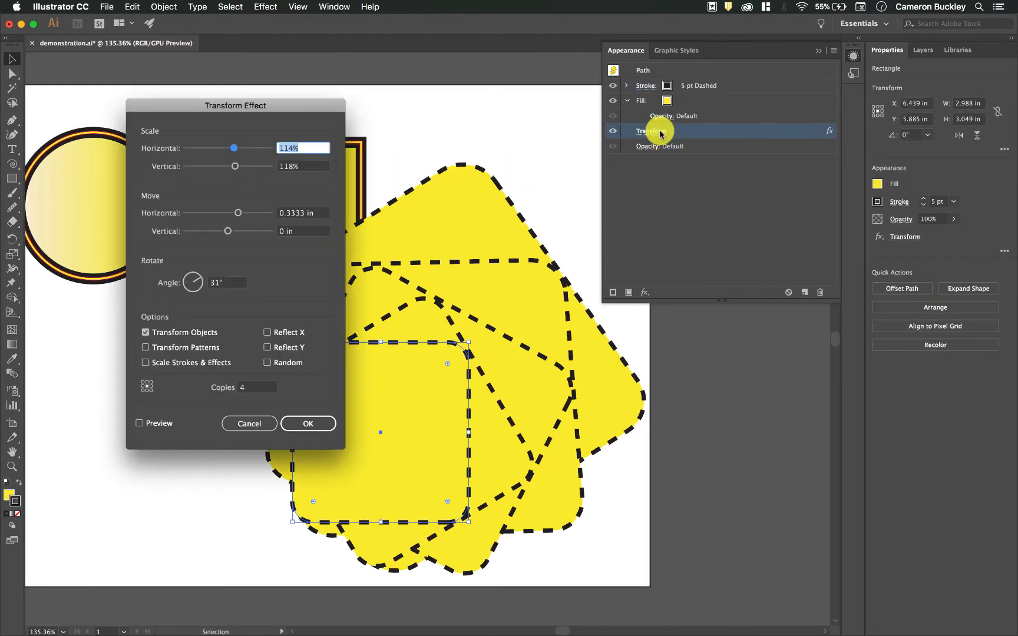
click(266, 425)
Add a Drop Shadow with 76% opacity, 0.1 in X offset, 0.9 in Y offset and 0.1 in blur, then move the rectangle down
click(644, 292)
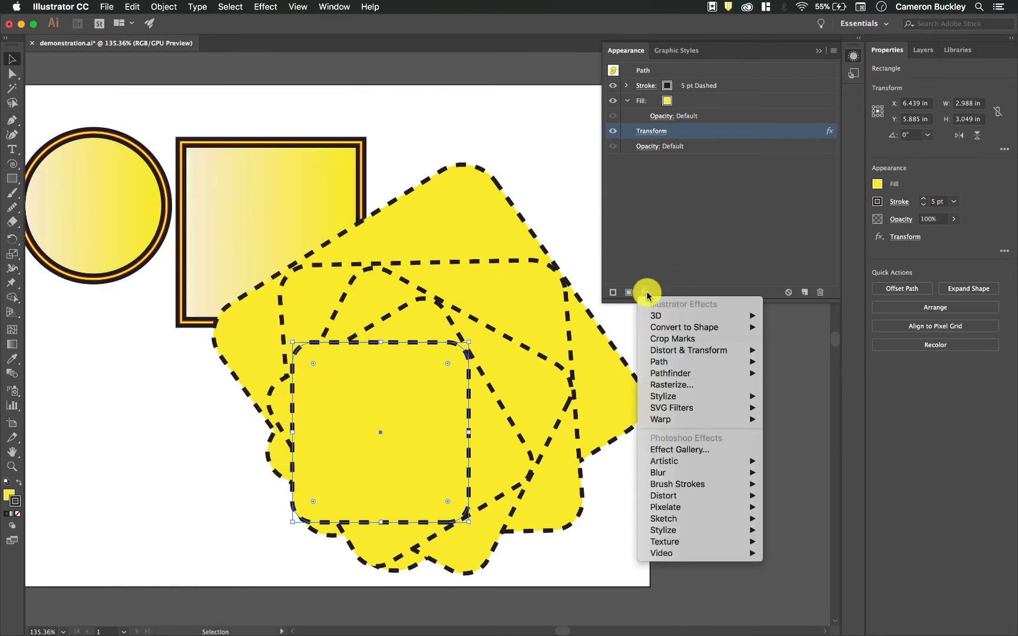
click(702, 204)
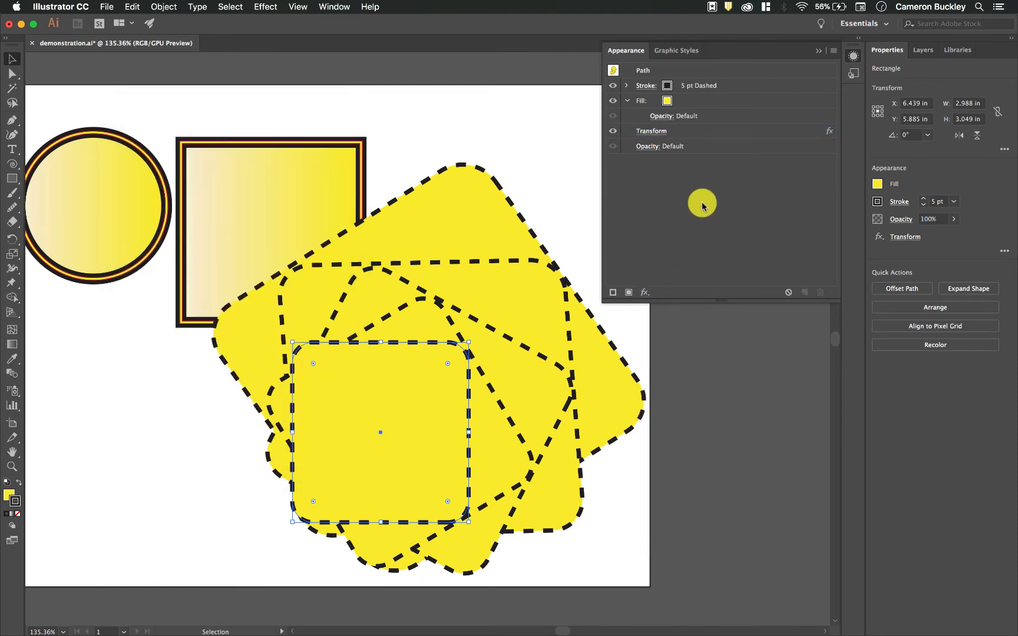
click(645, 292)
mouse_move(691, 380)
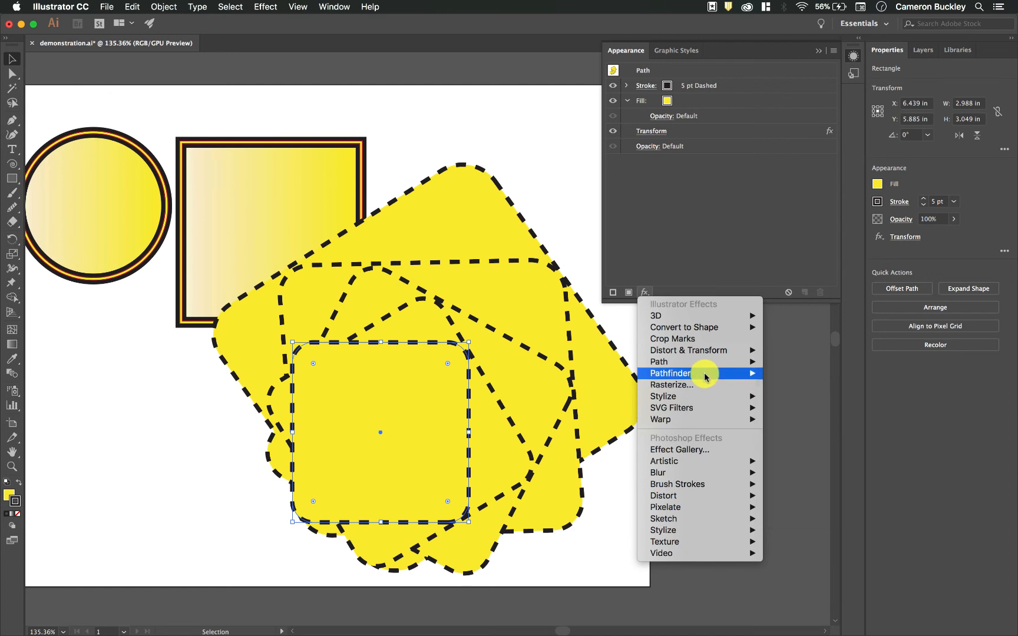
mouse_move(724, 395)
click(801, 404)
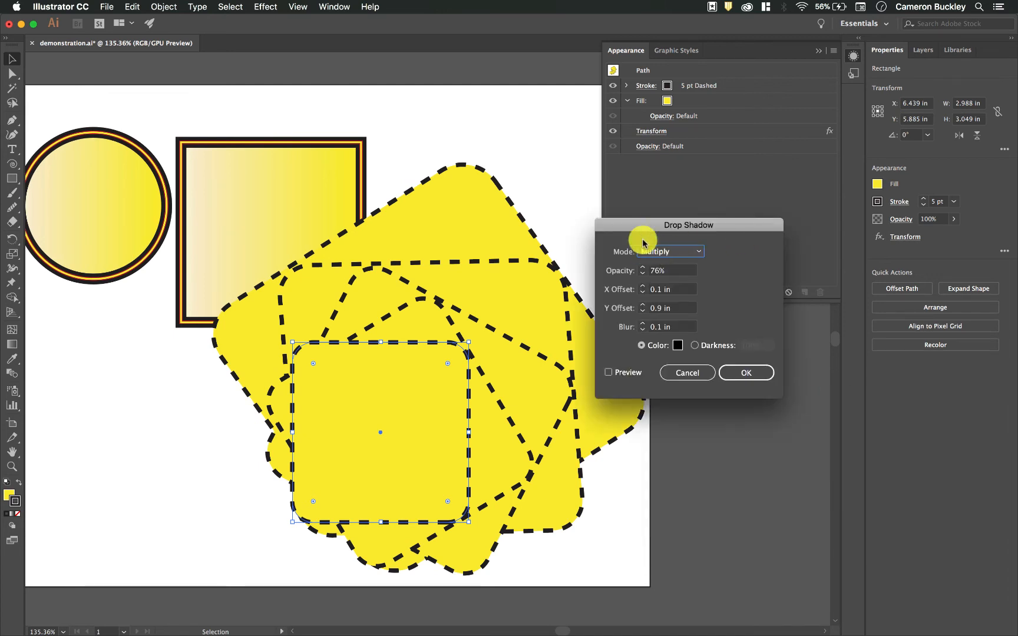
click(613, 373)
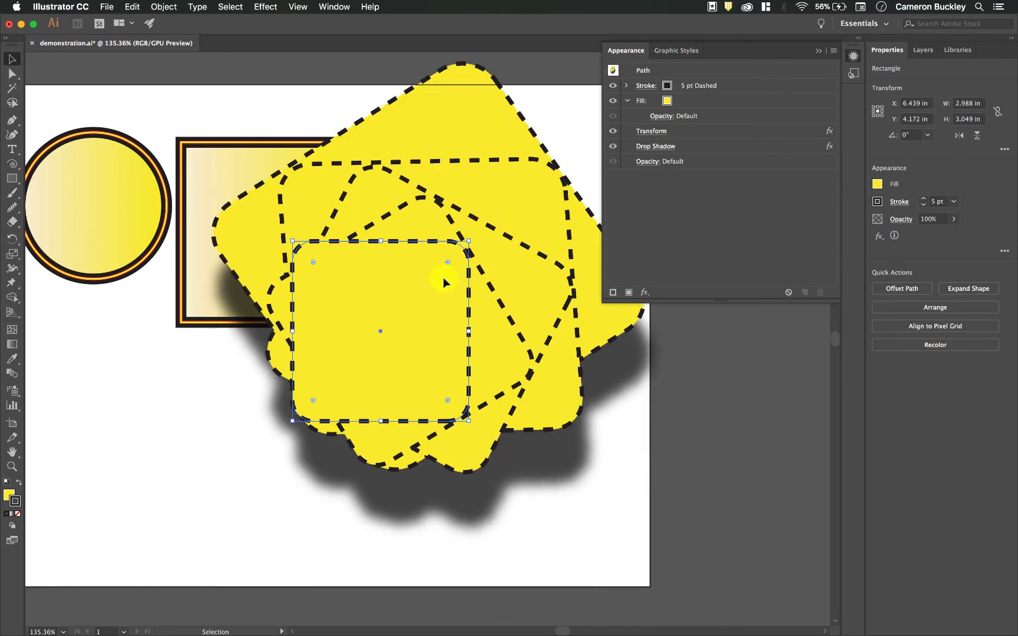
drag(443, 277, 448, 334)
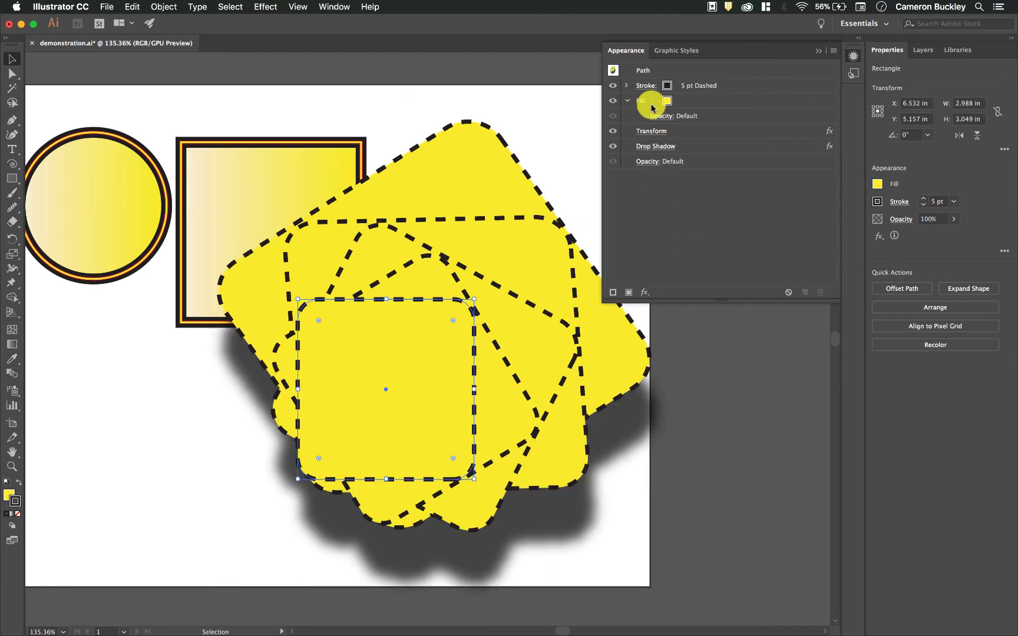
Add an Outer Glow effect in Screen mode at 75% opacity with glow colour E53333
click(645, 292)
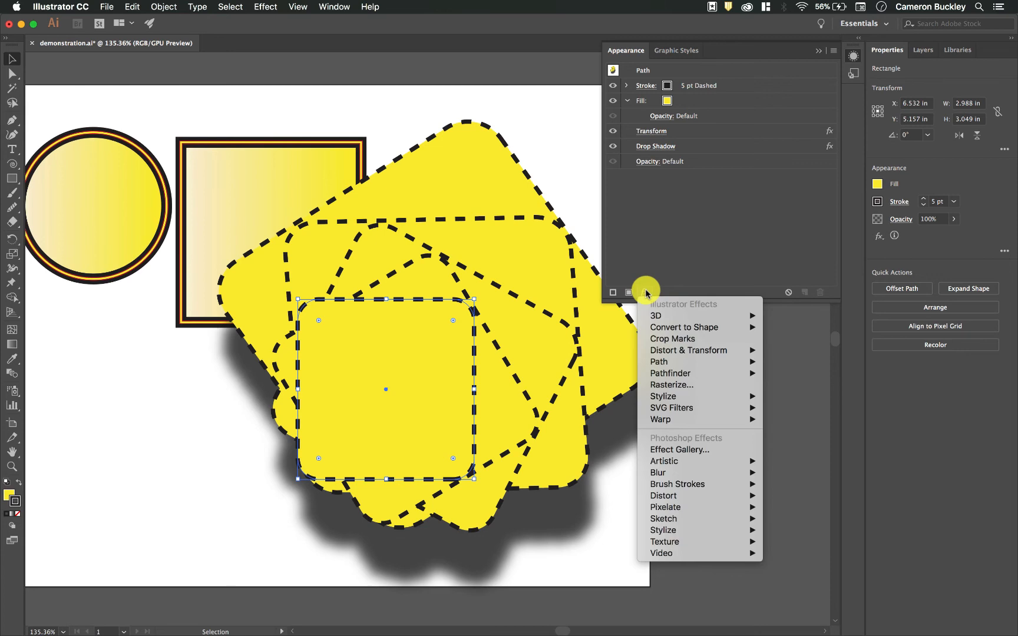
mouse_move(707, 396)
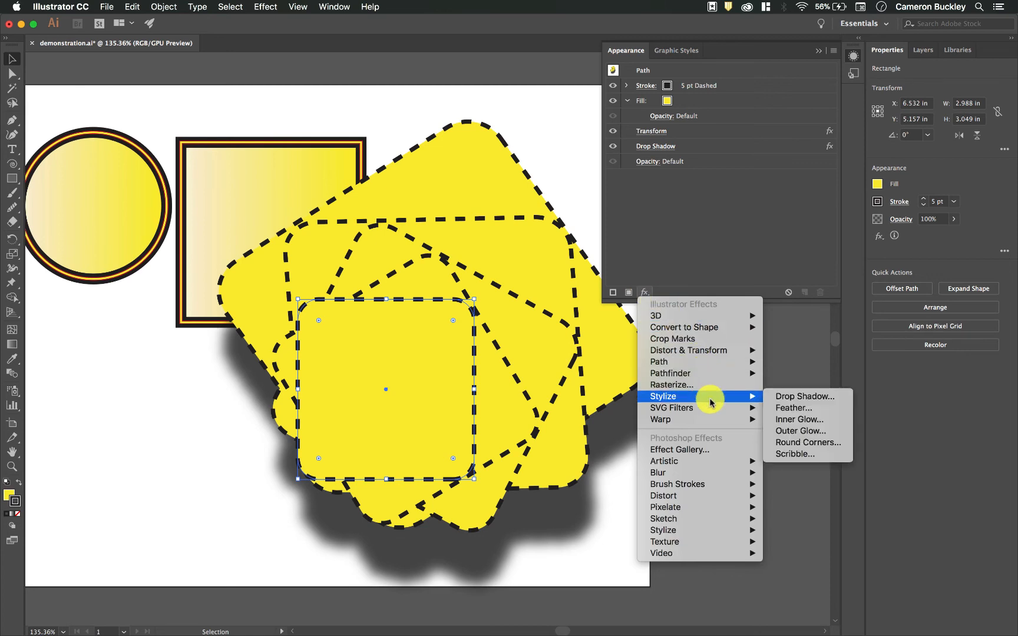
click(807, 433)
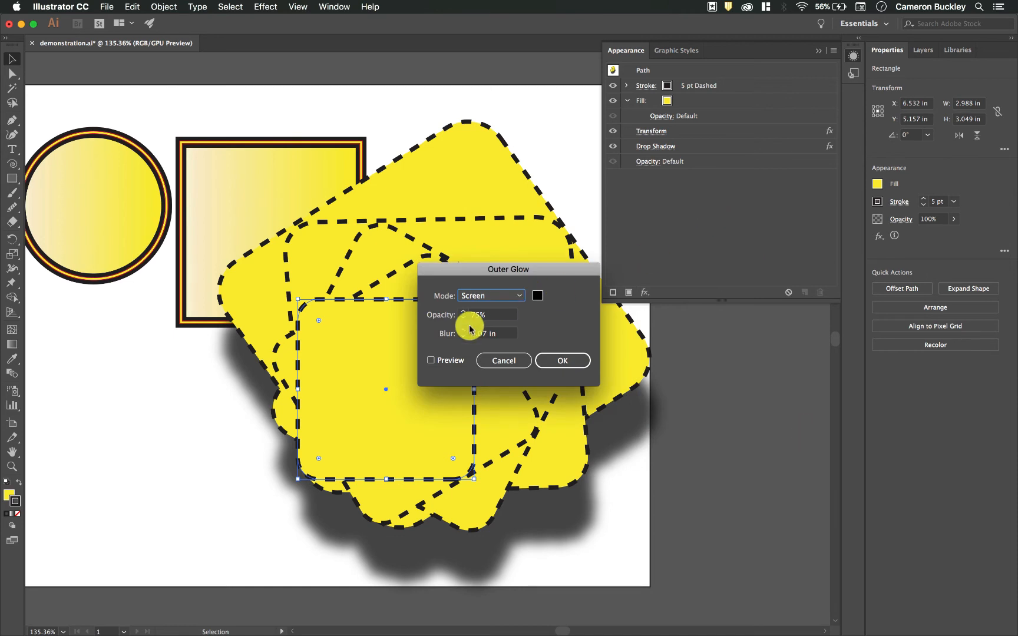
click(432, 360)
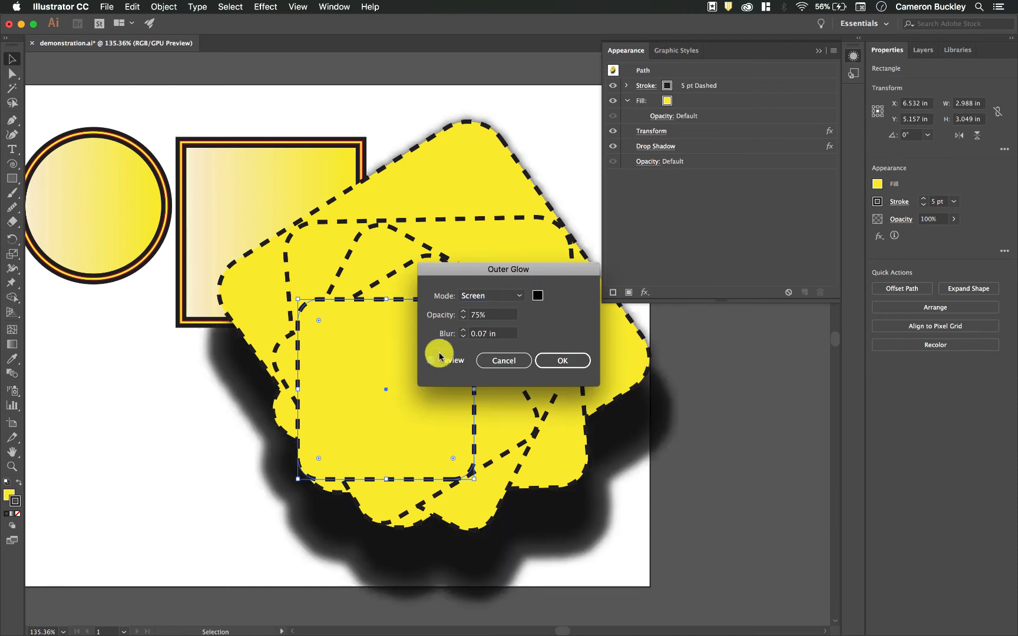
drag(501, 272, 711, 298)
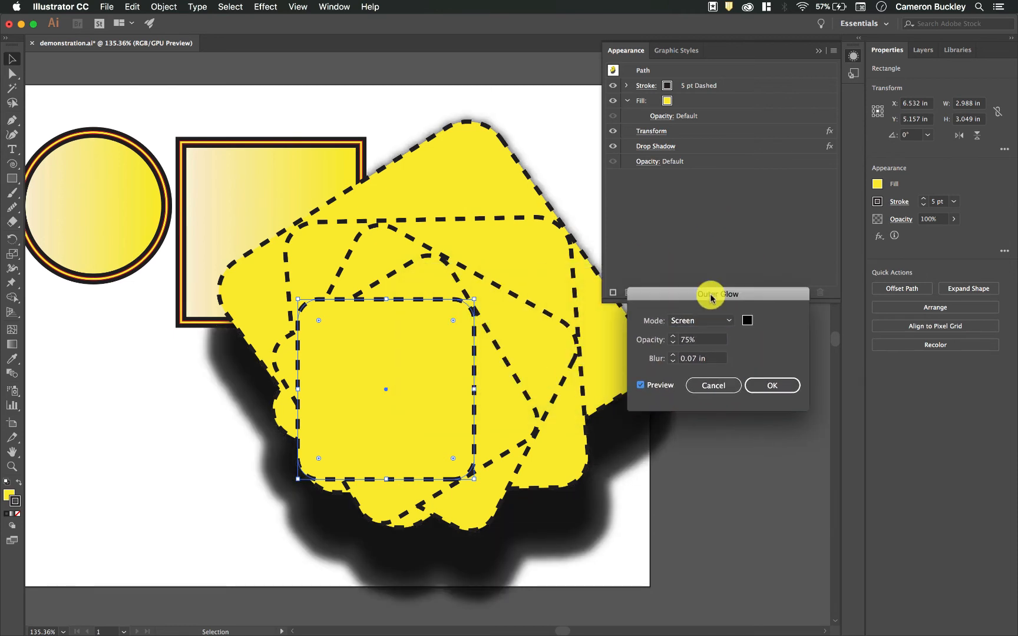
click(747, 320)
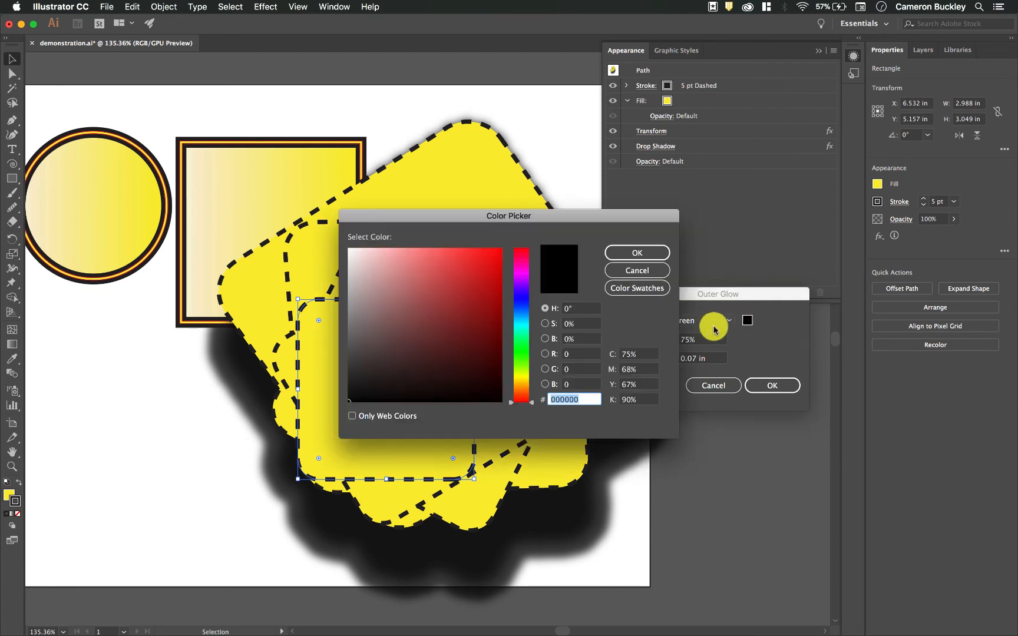
click(469, 263)
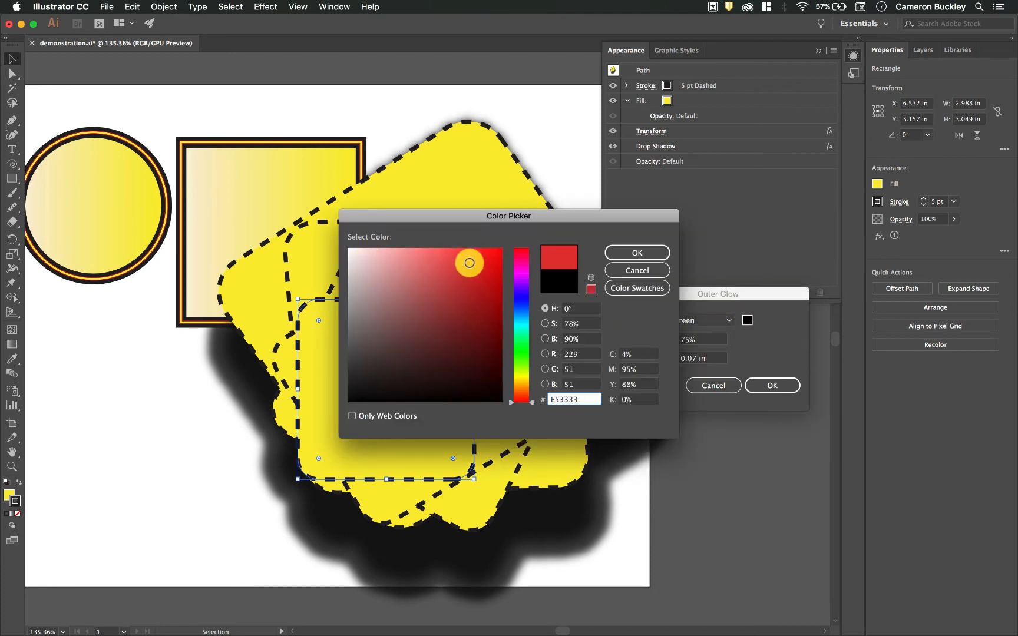
click(632, 254)
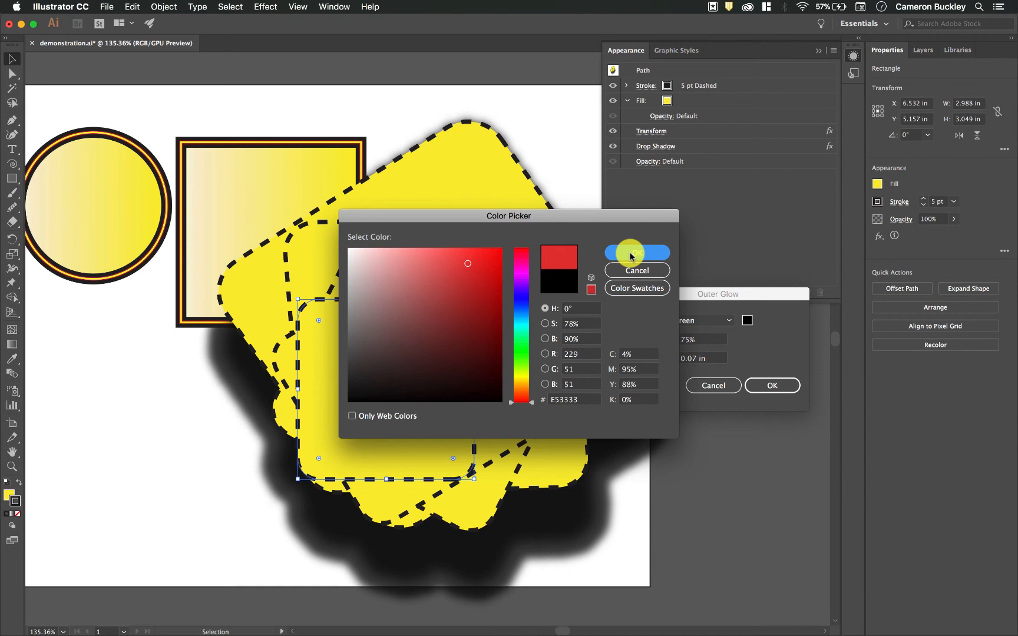
key(Return)
Reorder the Outer Glow in the appearance stack so it sits between Transform and Drop Shadow
drag(685, 165, 695, 143)
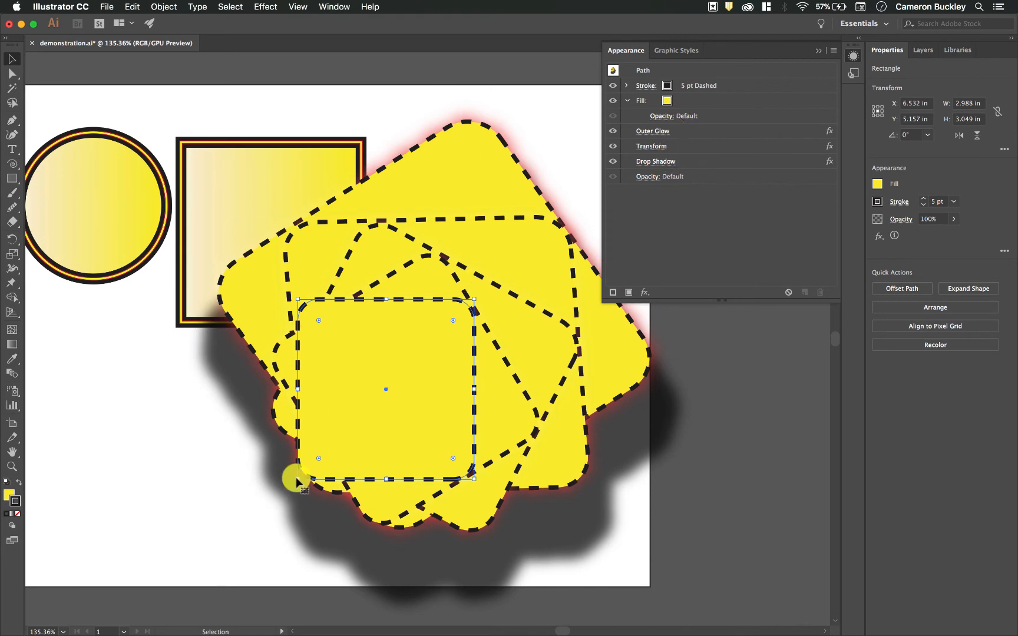
click(682, 131)
drag(682, 131, 686, 165)
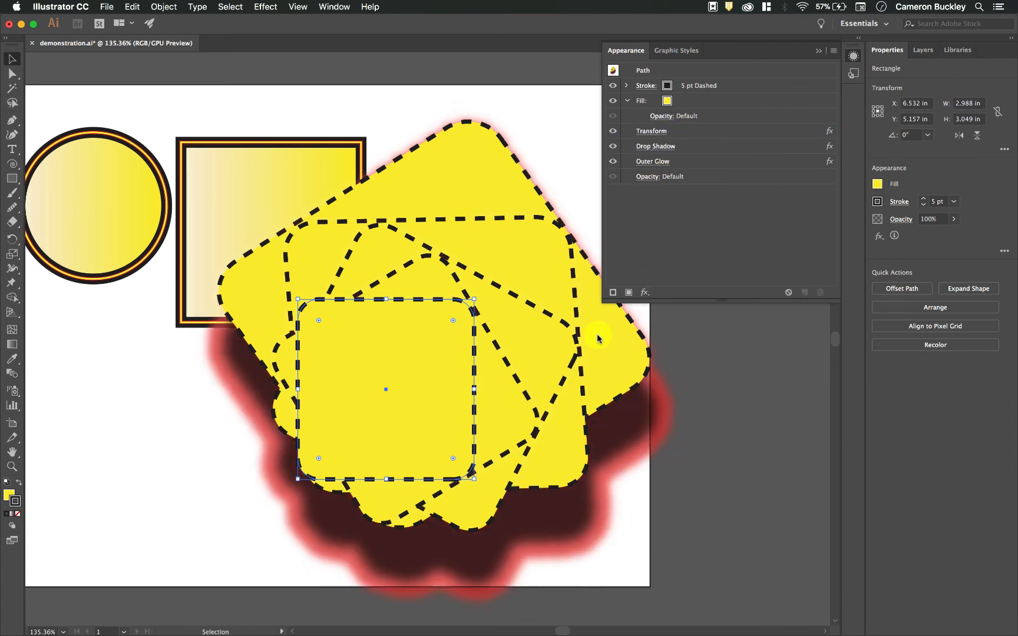
drag(684, 163, 704, 138)
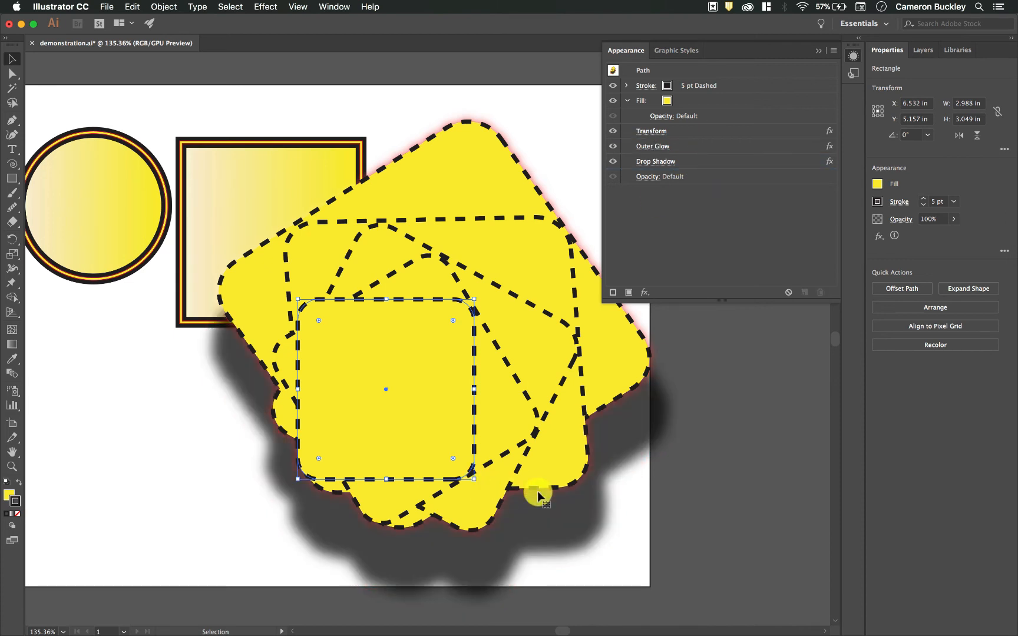
Reopen the Outer Glow effect and raise its blur to 0.6 in with preview enabled
scroll(341, 288, up, 2)
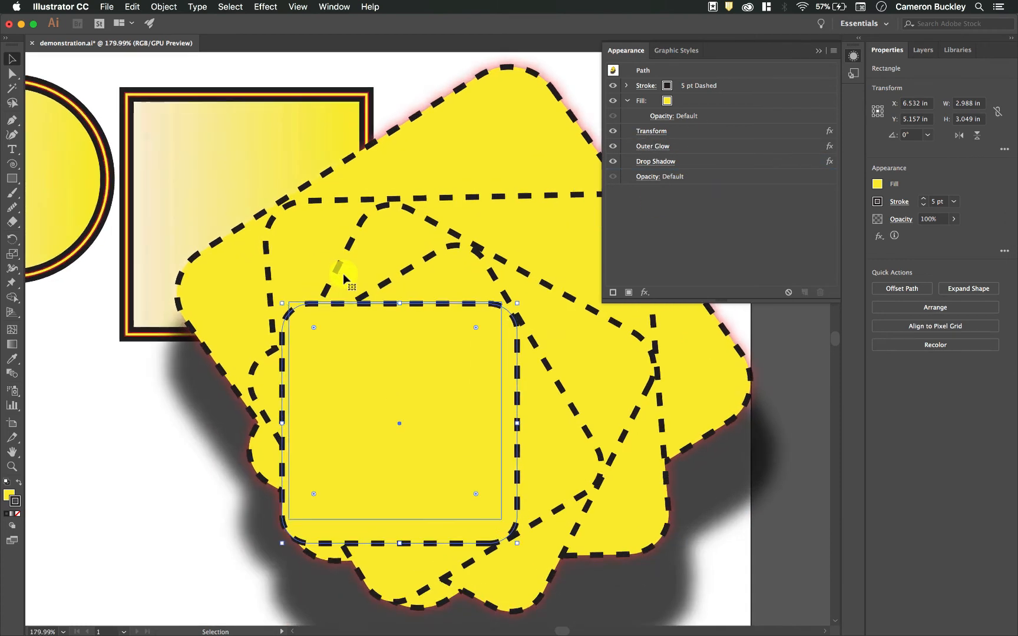
click(660, 145)
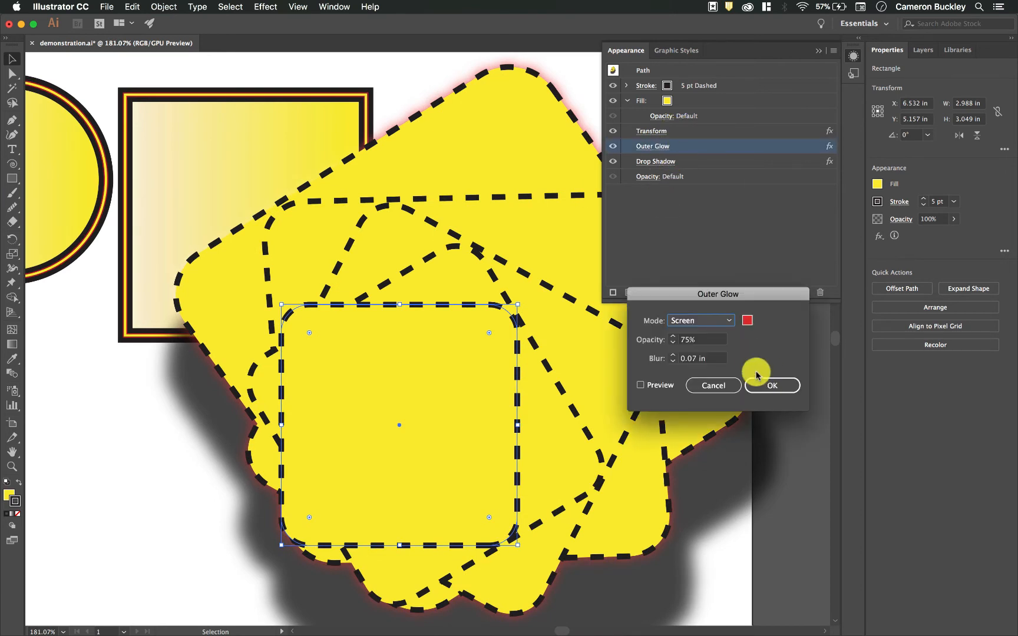
click(672, 355)
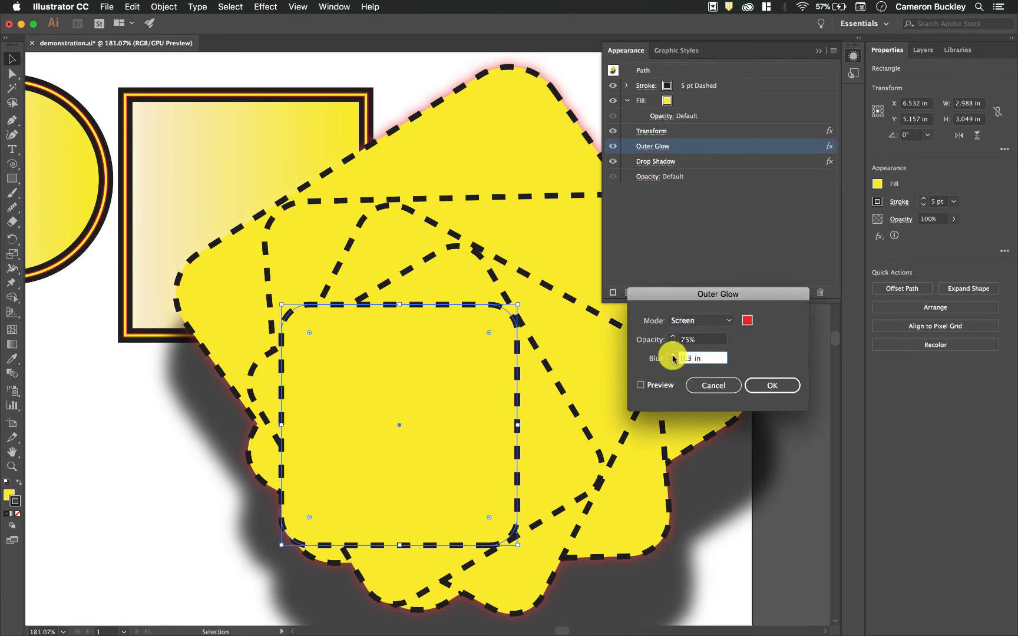
click(668, 387)
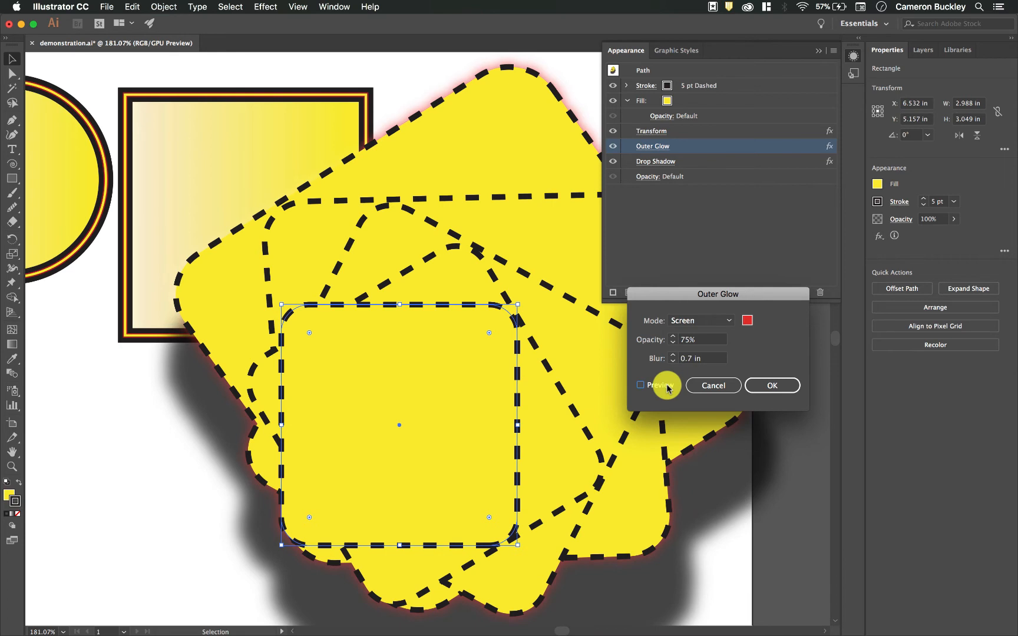
click(664, 387)
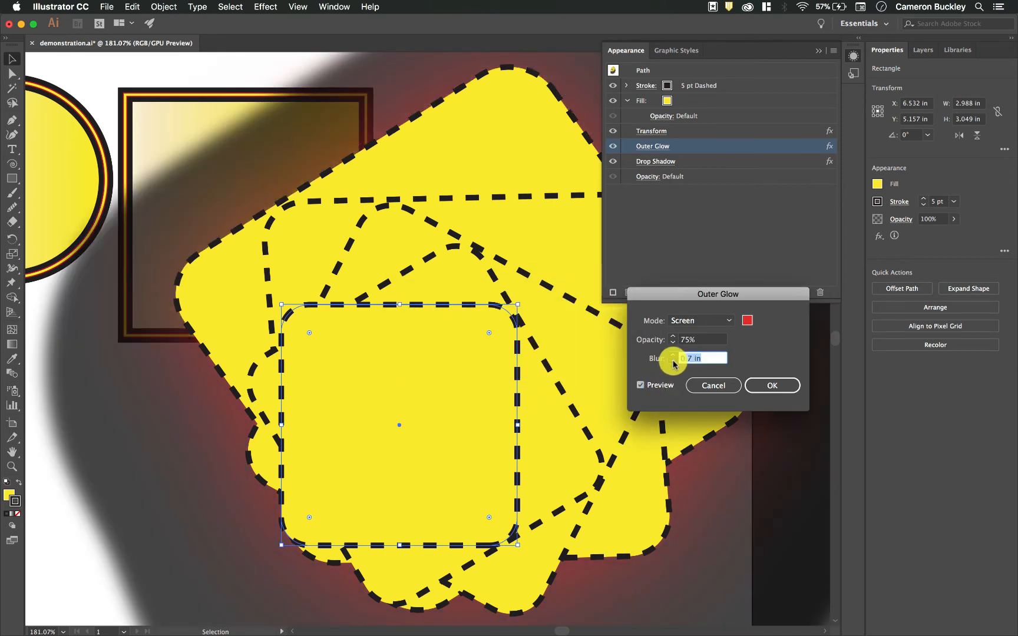
click(673, 361)
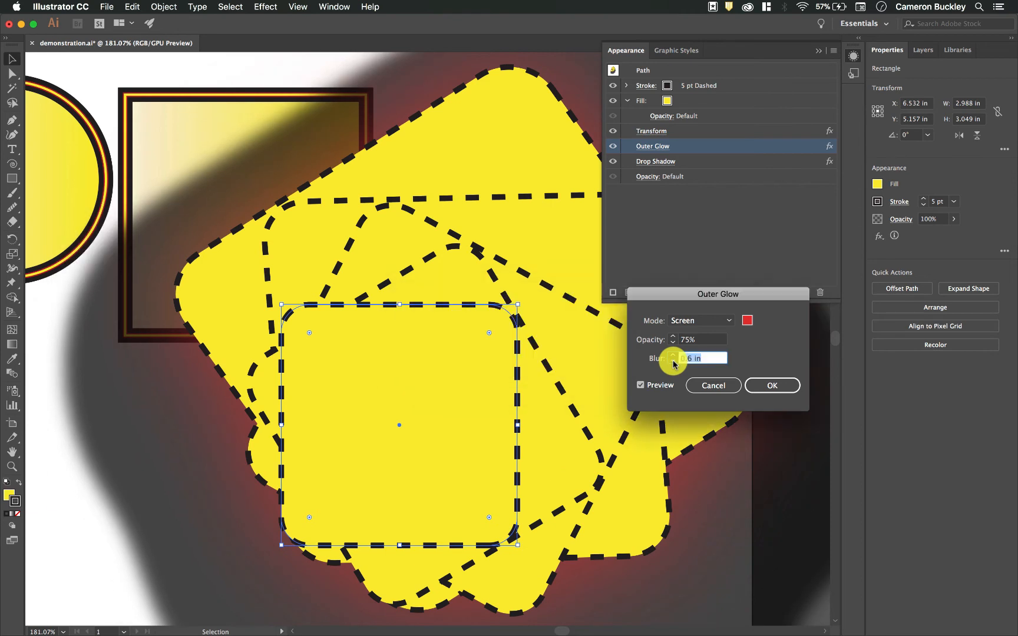
click(772, 386)
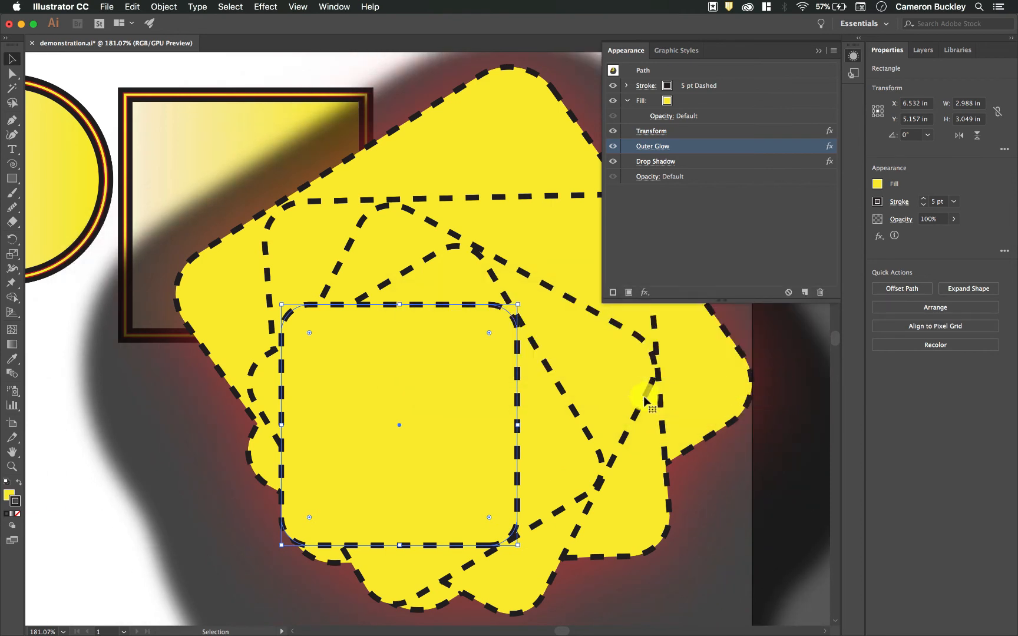
Delete the Drop Shadow effect from the rectangle's appearance stack
scroll(782, 394, right, 5)
click(665, 161)
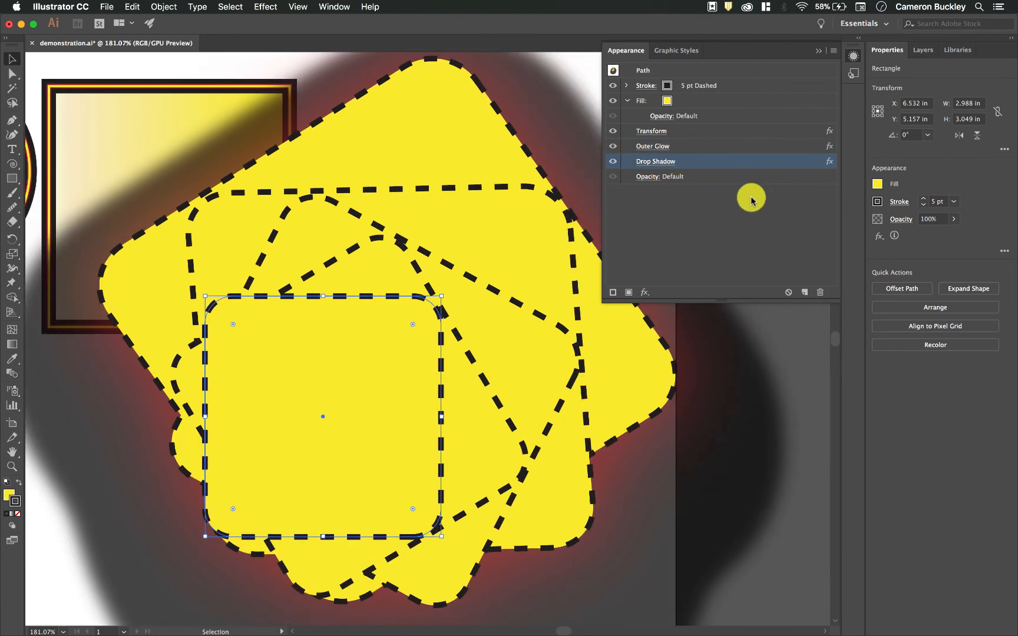
click(820, 293)
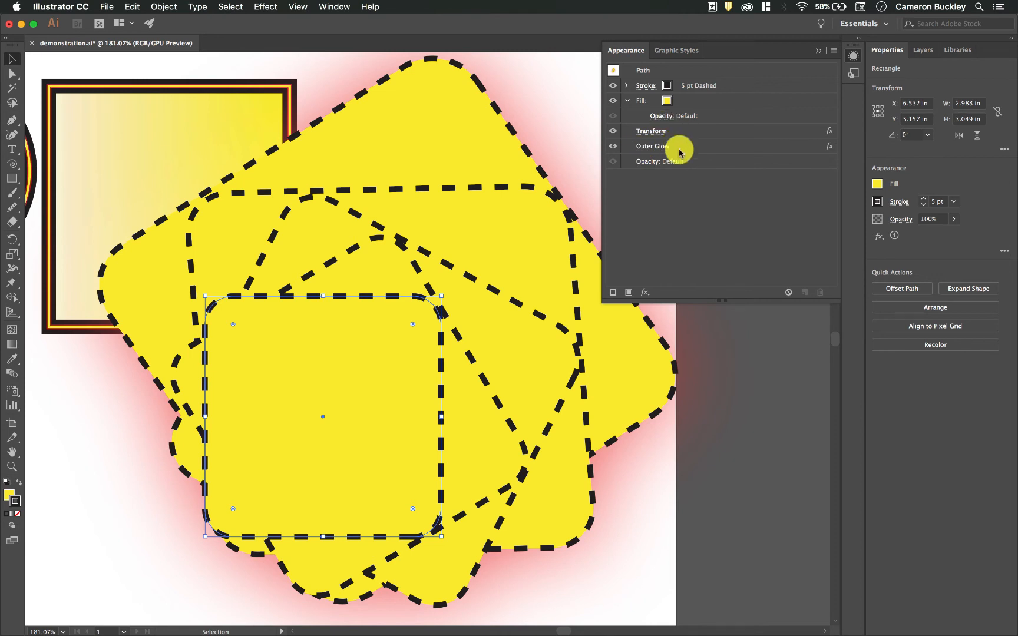
Add a Drop Shadow above Transform with 70% opacity, 0.1 in X offset, 0.9 in Y offset and 0.1 in blur
click(716, 130)
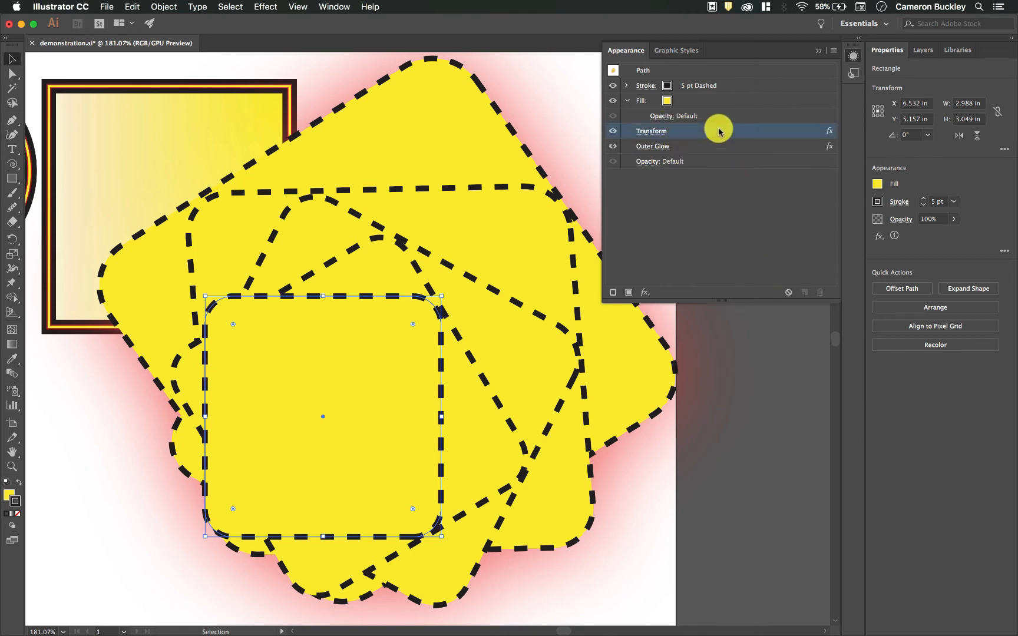
click(645, 292)
mouse_move(733, 473)
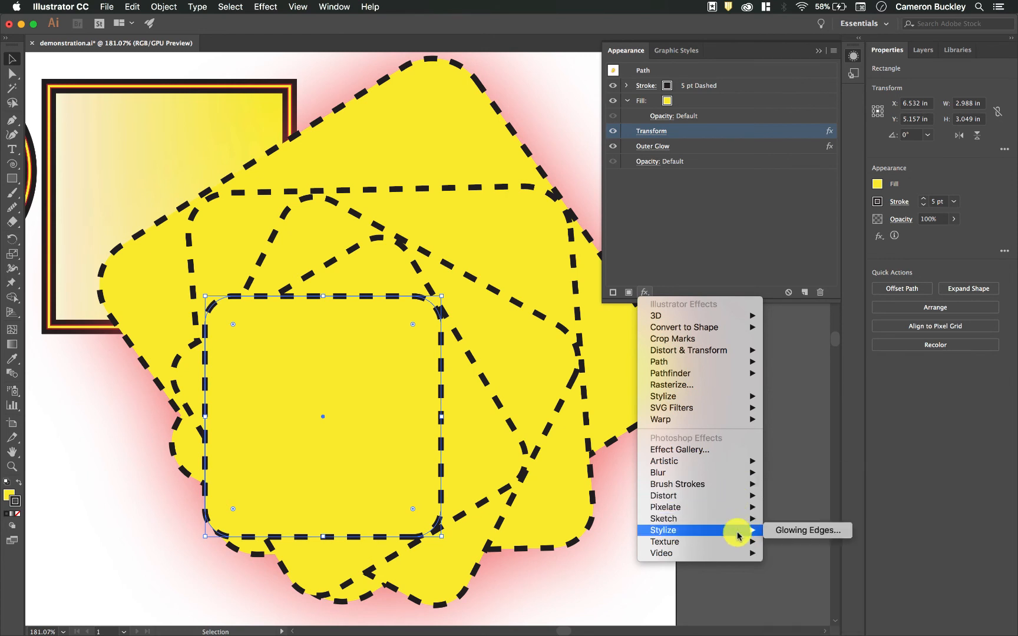
mouse_move(736, 398)
click(776, 397)
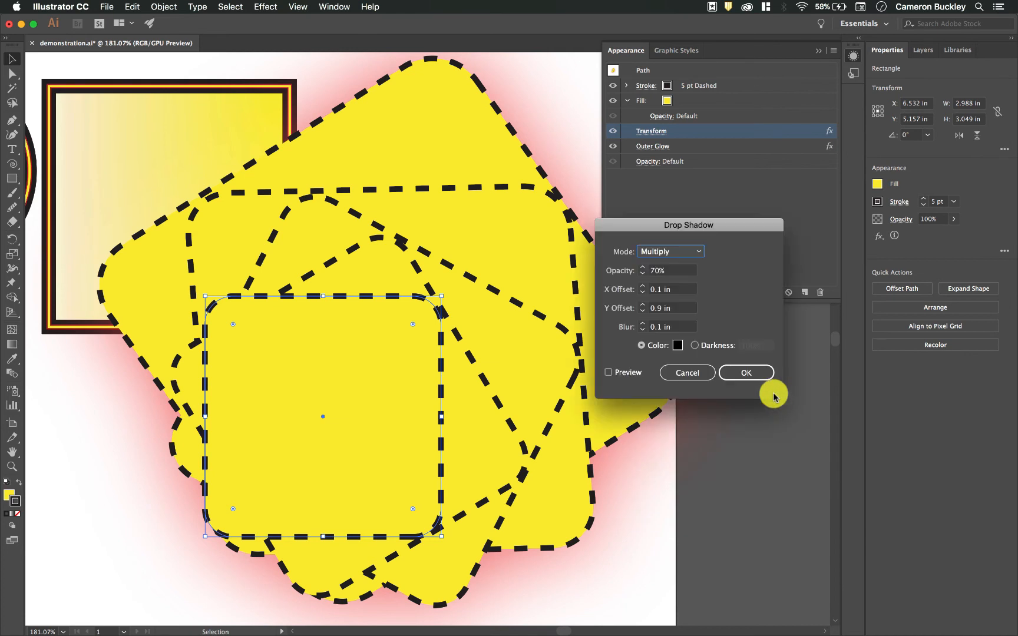
key(Return)
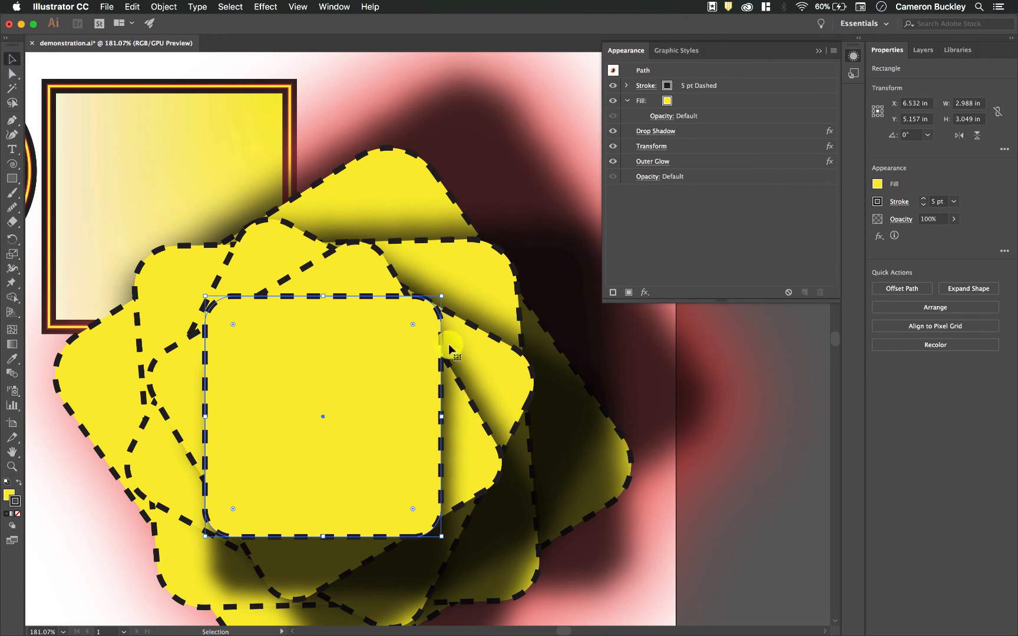
Move the rectangle upward on the artboard
drag(435, 339, 460, 271)
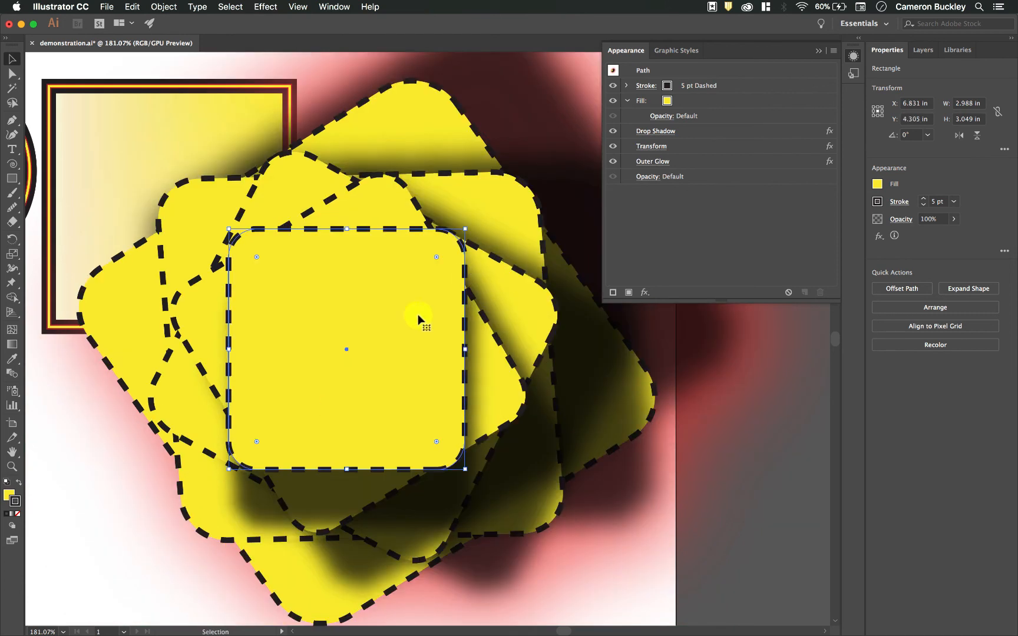
scroll(255, 319, down, 2)
scroll(265, 313, left, 5)
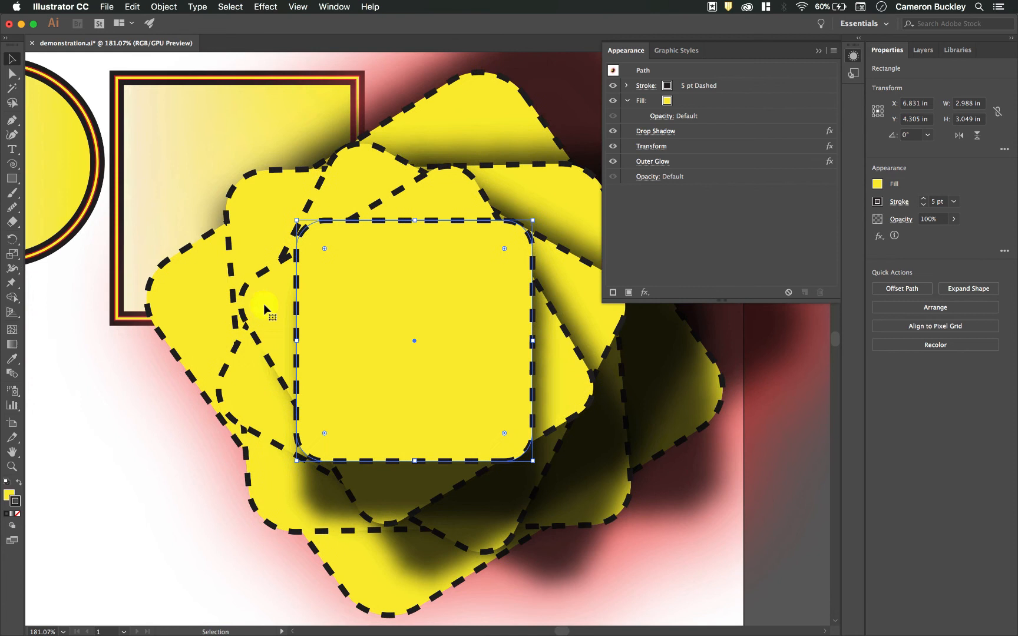
Collapse the Appearance panel and move the rectangle further right and down
click(818, 52)
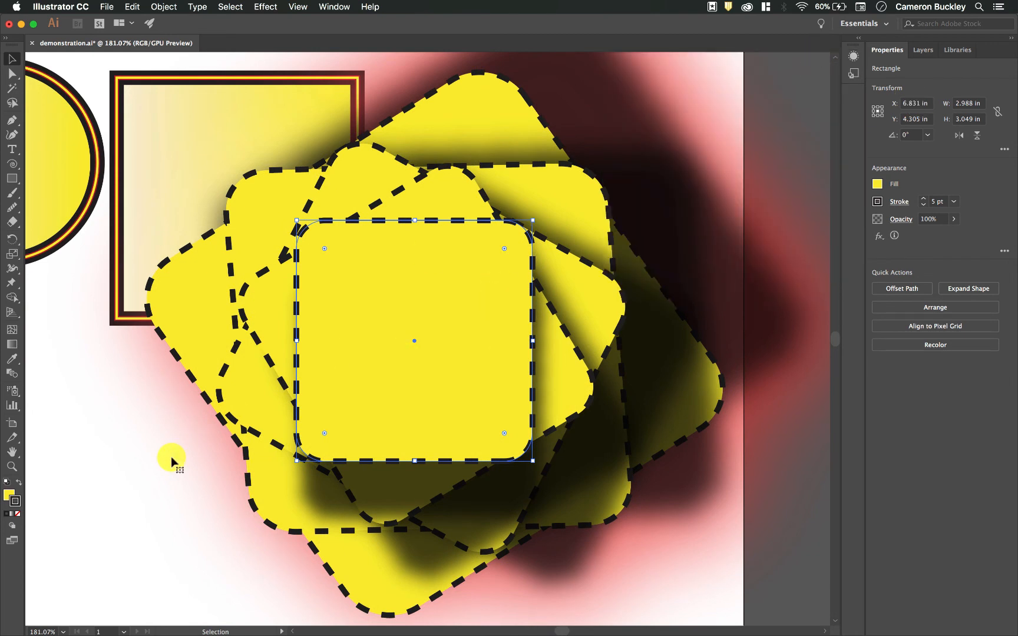
scroll(172, 462, left, 7)
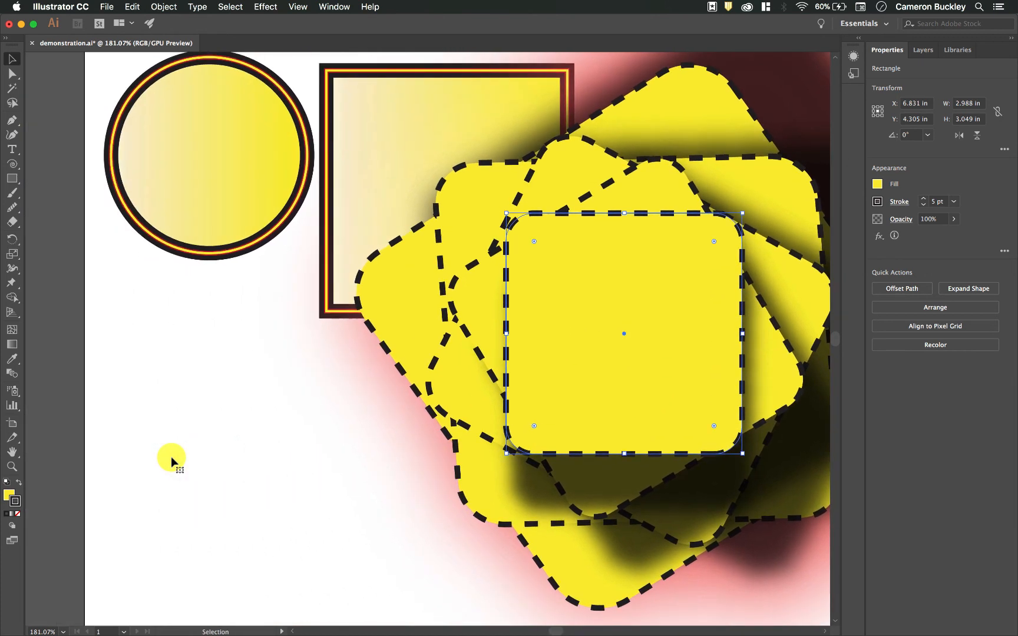
scroll(171, 456, down, 2)
scroll(173, 456, right, 1)
drag(709, 203, 745, 224)
Reopen the Appearance panel and switch to the Graphic Styles list
click(1004, 253)
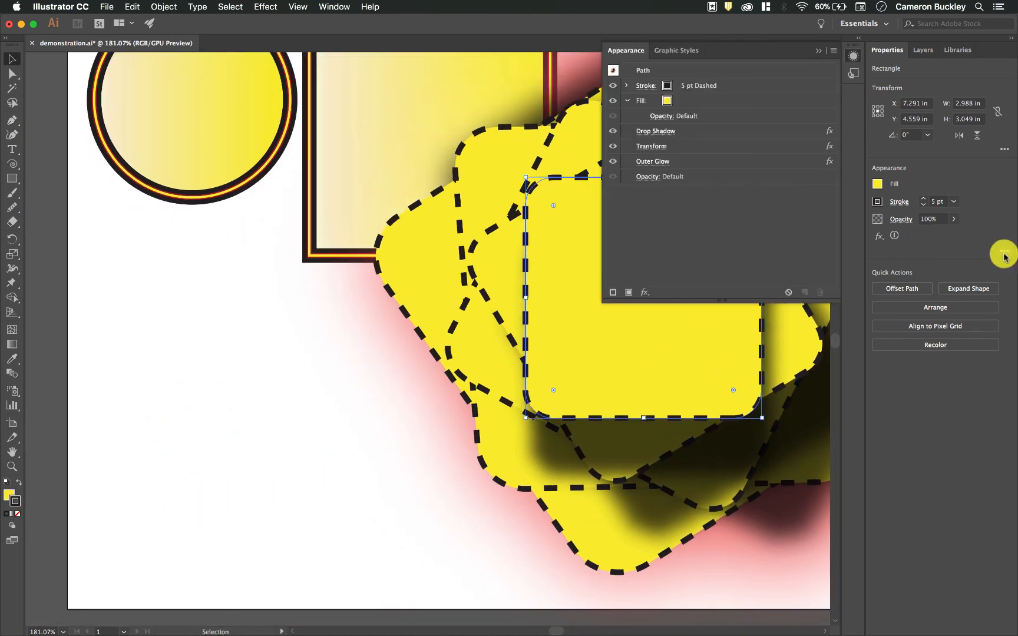
click(675, 50)
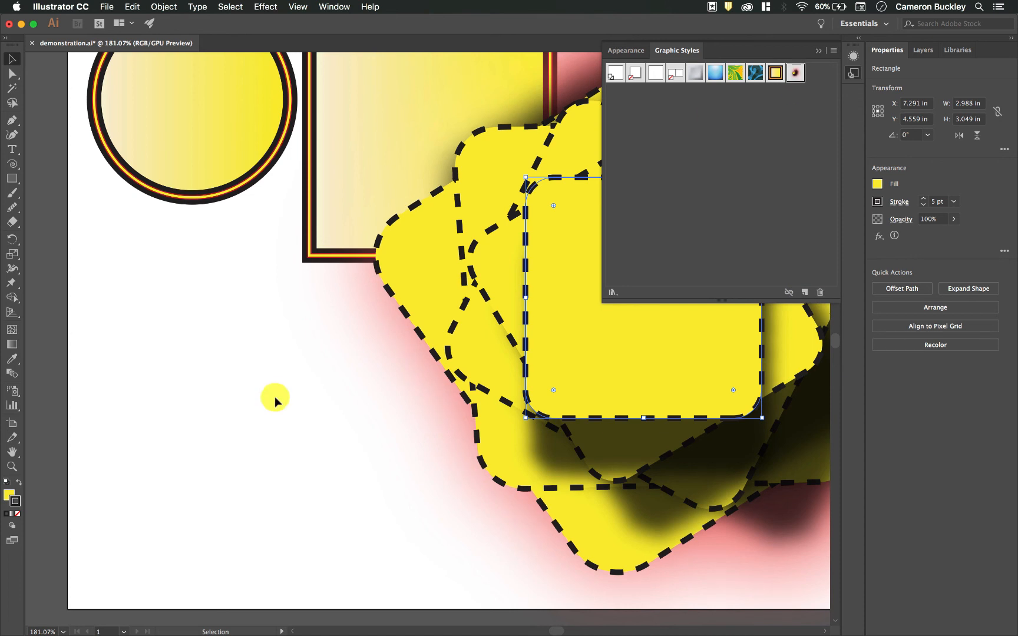
Apply Graphic Style 2 to the circle and open its style options, keeping the name Graphic Style 2
scroll(293, 371, down, 2)
scroll(292, 371, up, 5)
scroll(293, 371, left, 2)
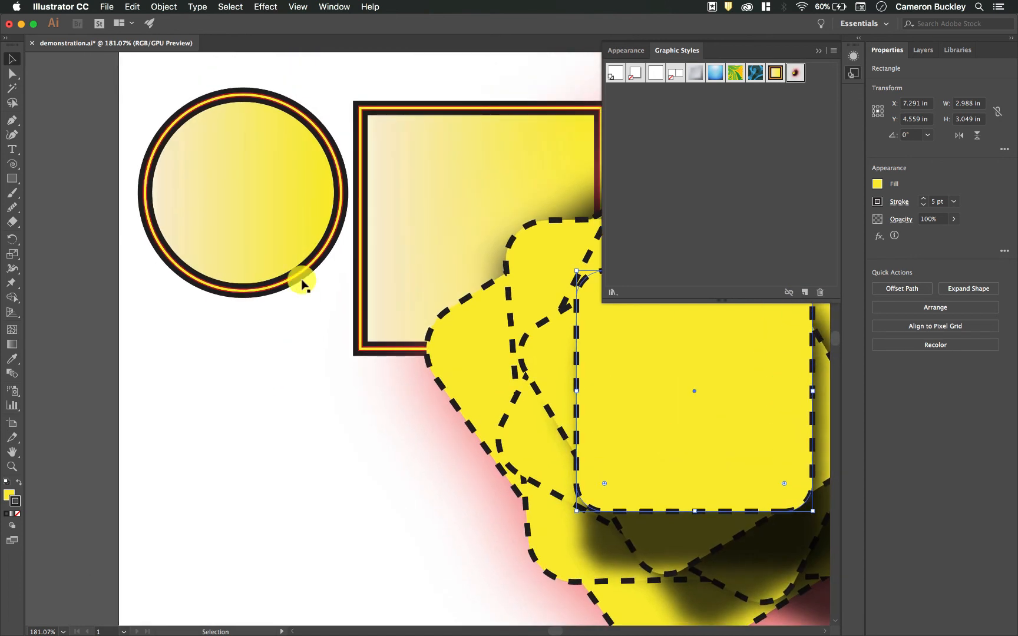
click(305, 198)
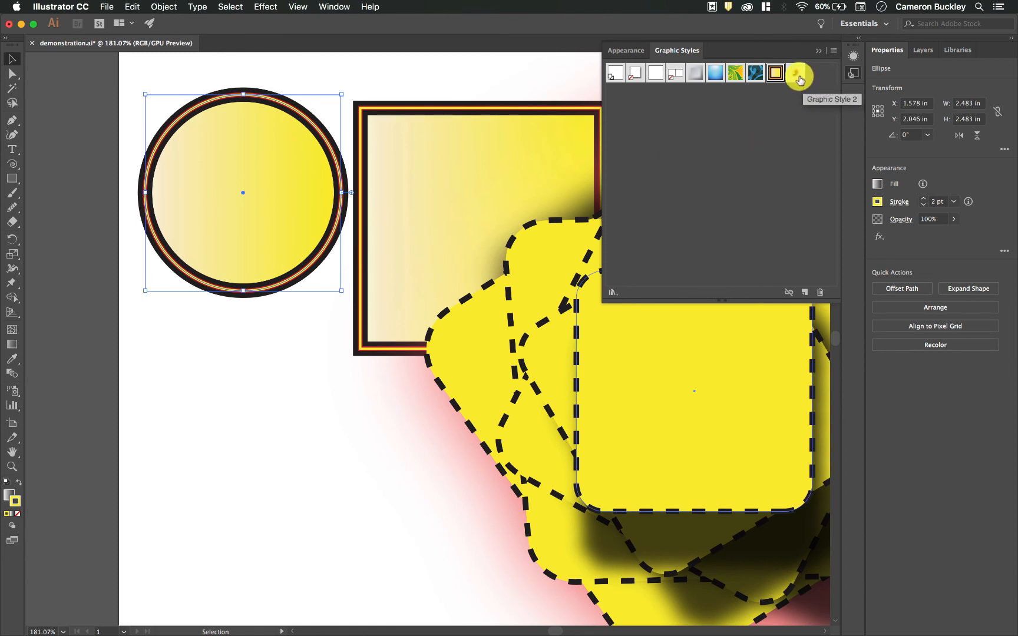
click(799, 79)
double_click(798, 79)
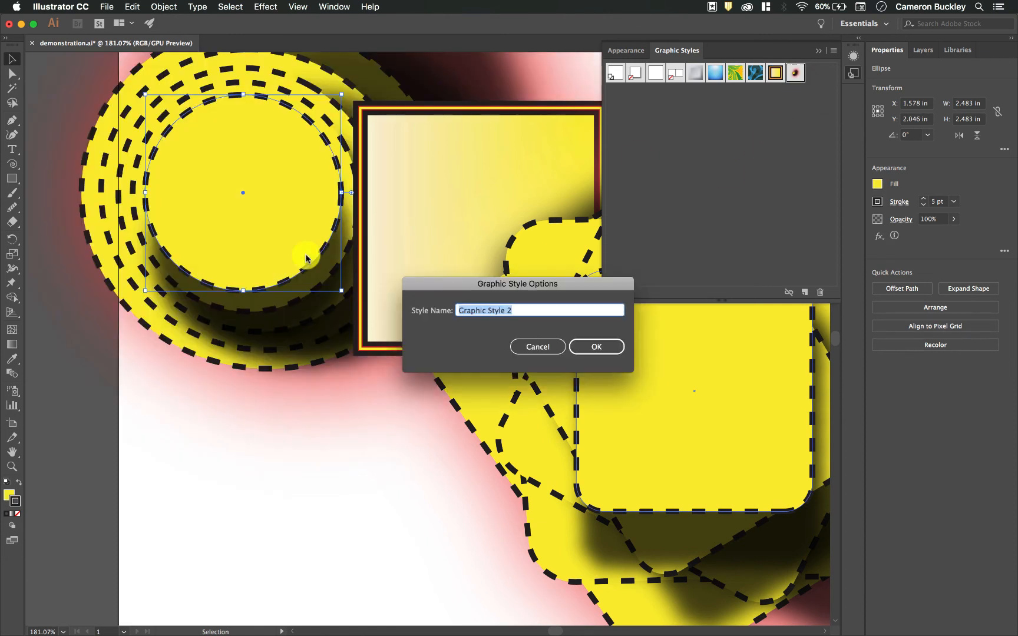
click(603, 348)
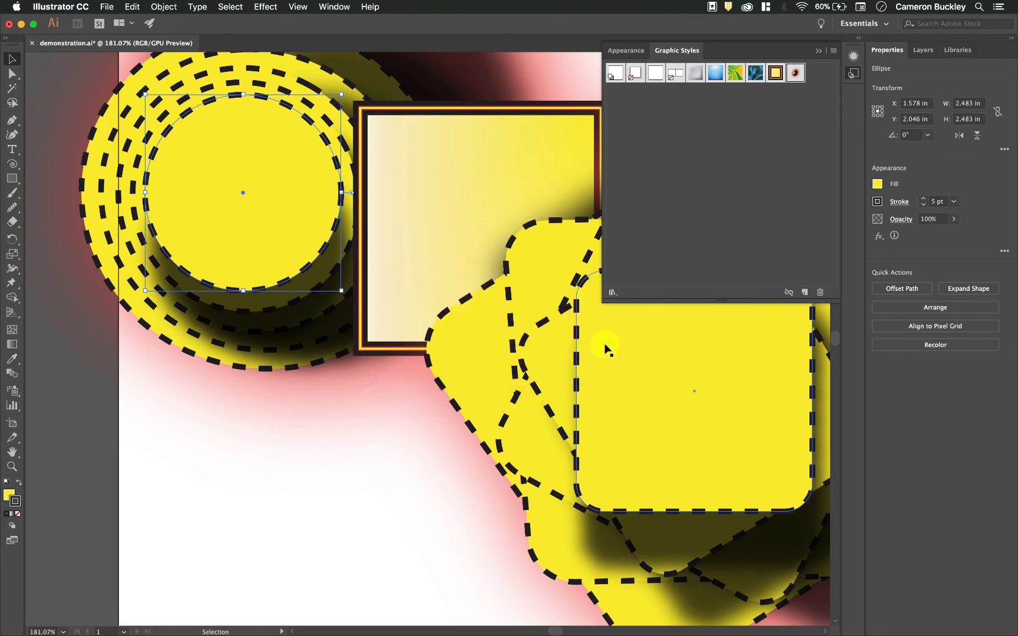
Move the styled circle and reshape it into an ellipse about 1.42 in wide and 1.97 in tall
scroll(358, 223, up, 3)
drag(334, 210, 248, 209)
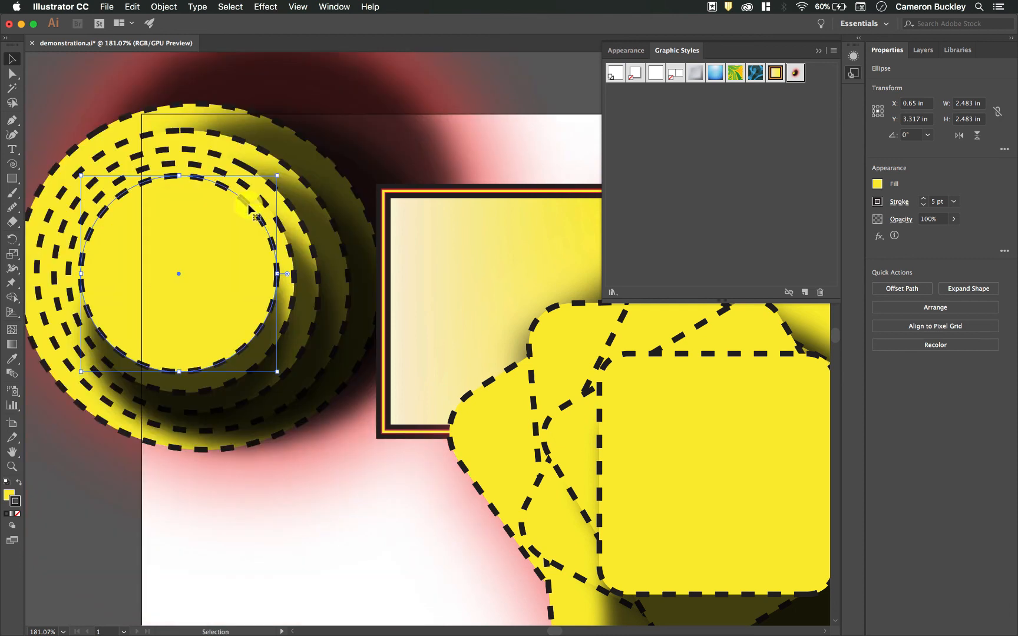
drag(278, 272, 194, 272)
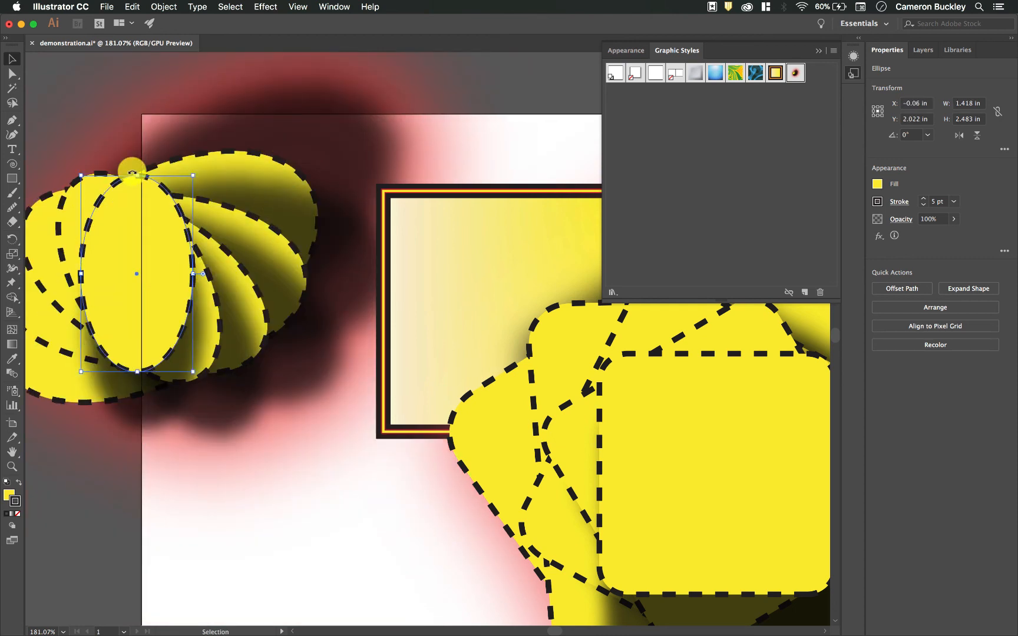
drag(137, 174, 259, 134)
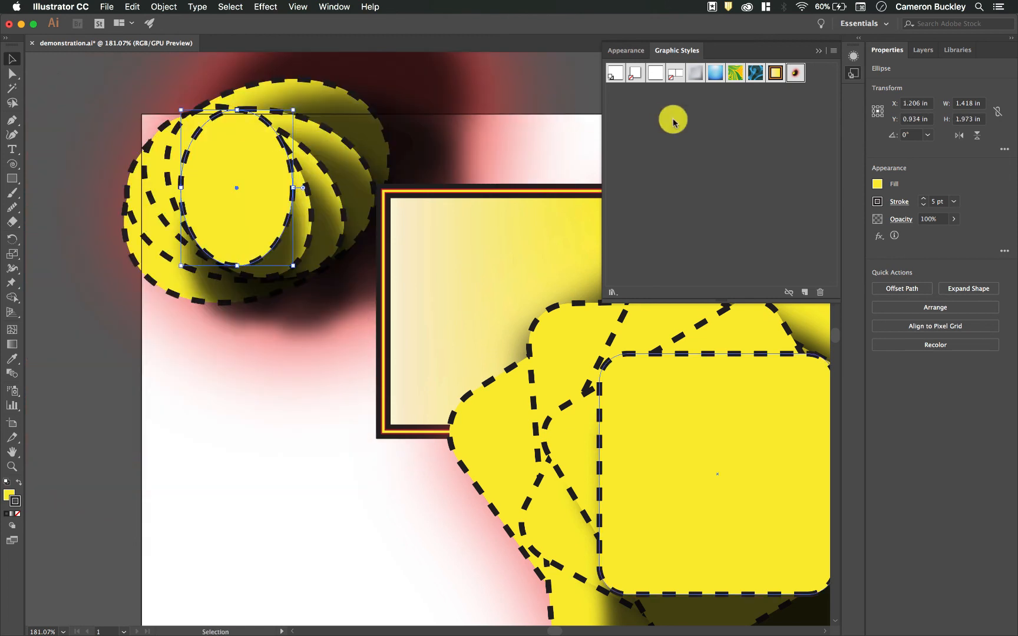
Inspect the ellipse's appearance stack and browse the effects menu without adding anything
click(627, 48)
click(644, 291)
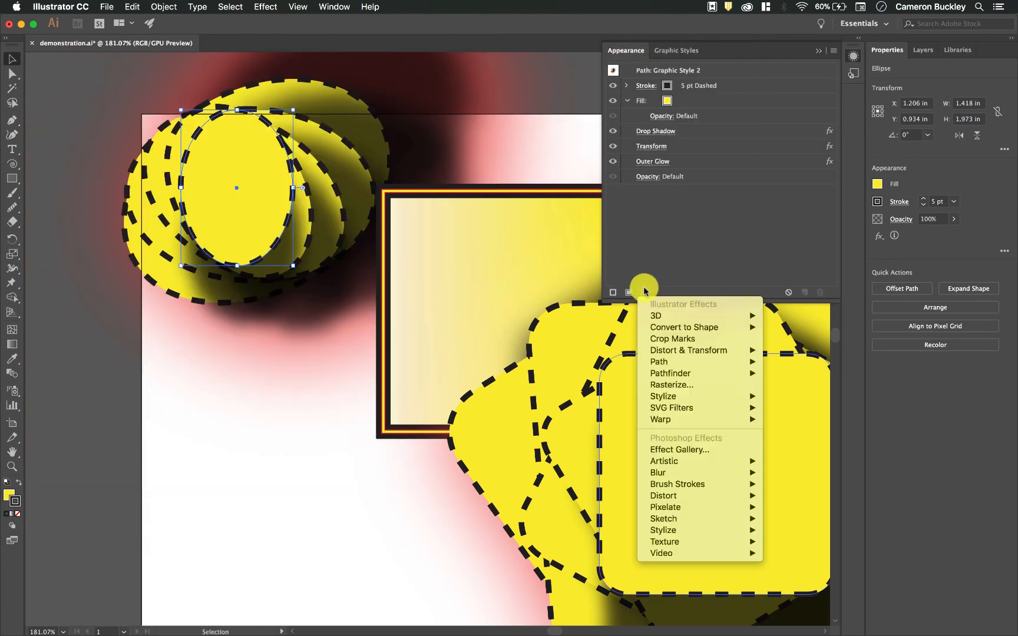
click(698, 215)
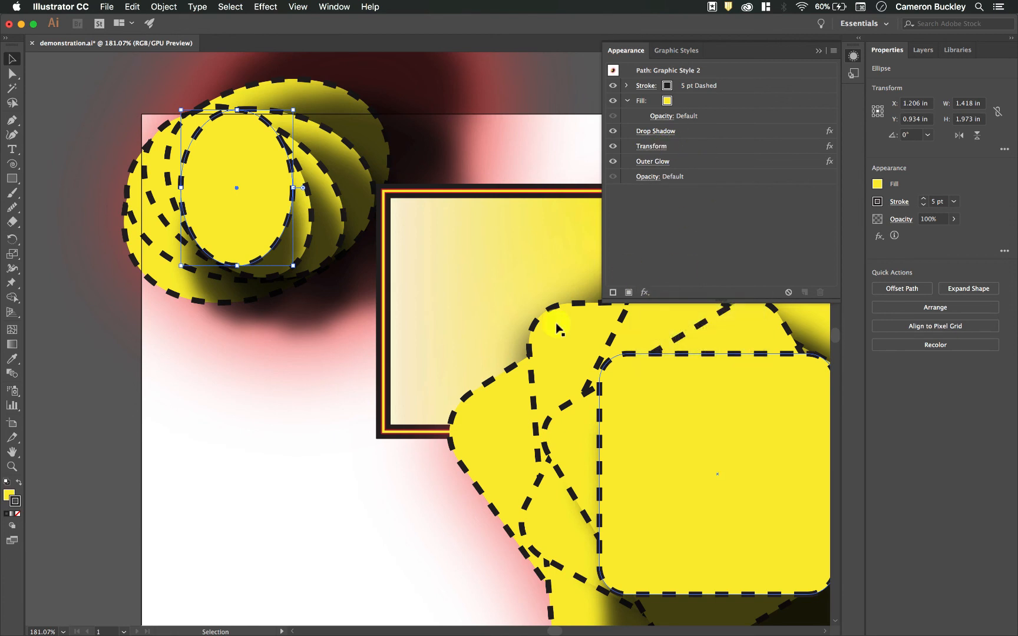
scroll(527, 337, right, 8)
scroll(527, 337, down, 3)
scroll(526, 399, right, 2)
scroll(526, 398, down, 1)
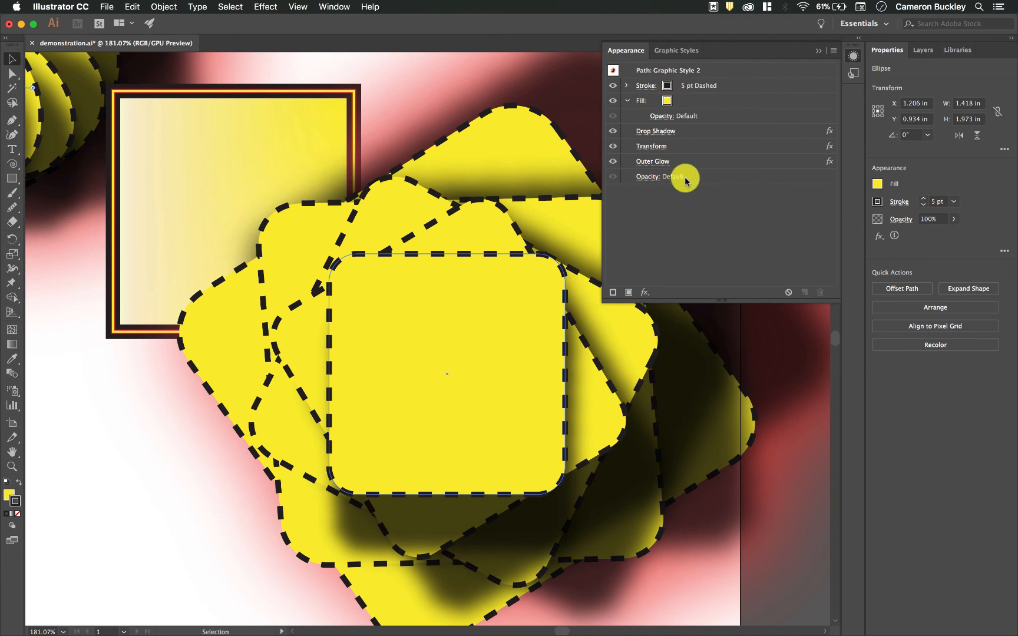